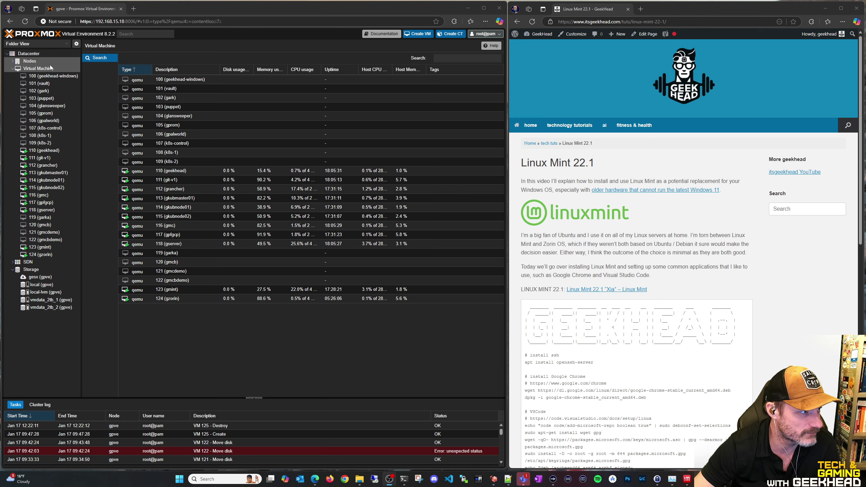
Start a new virtual machine, keeping VM ID 125, and name it gmintdemo
left_click(424, 35)
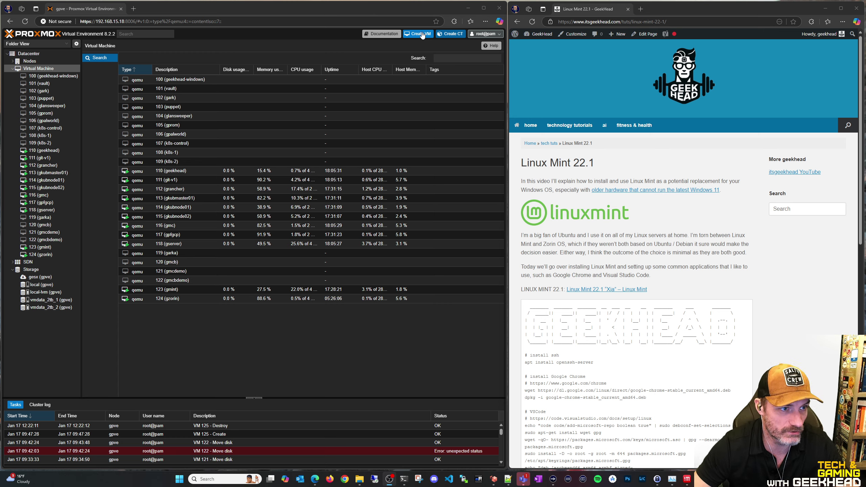
type("gmint")
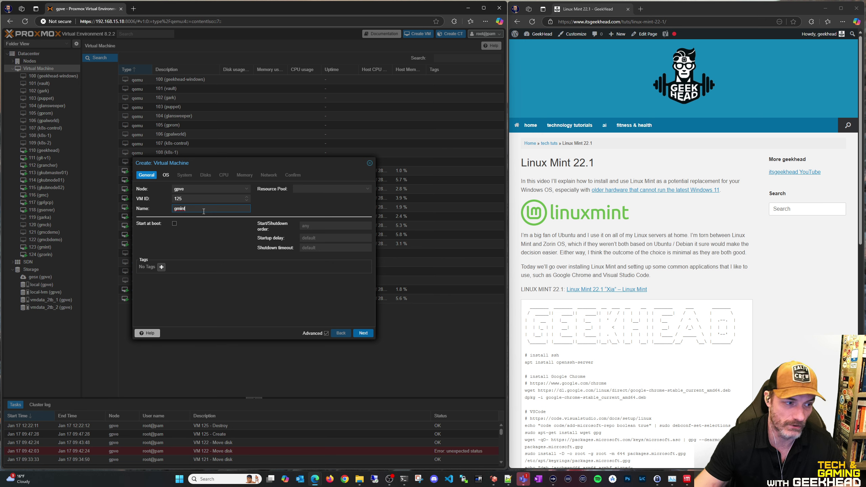
type("demo")
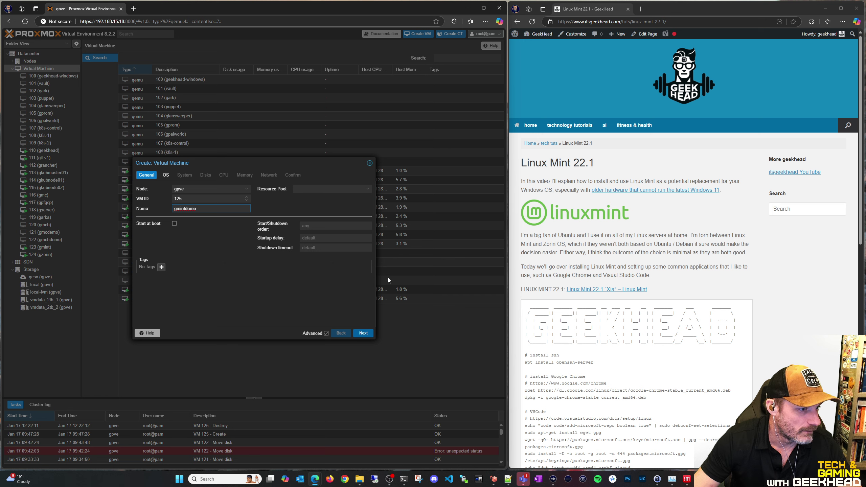
Boot from linuxmint-22.1-cinnamon-64bit.iso and set the graphic card to SPICE
left_click(367, 336)
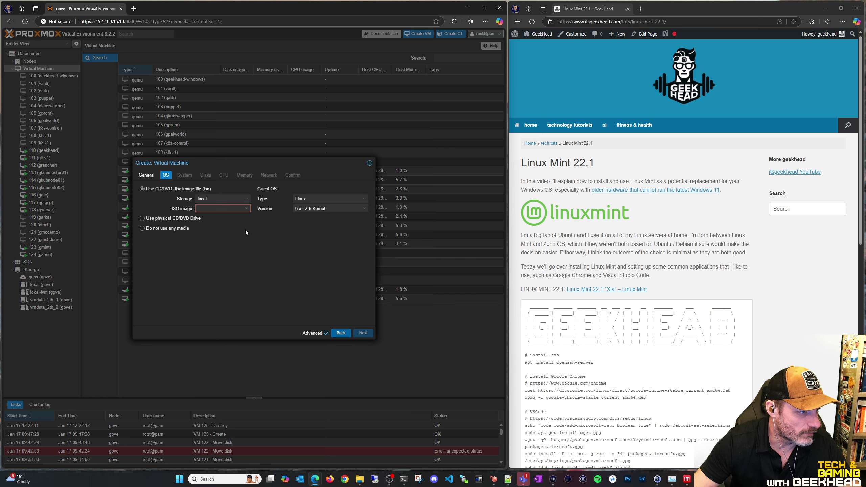
left_click(210, 207)
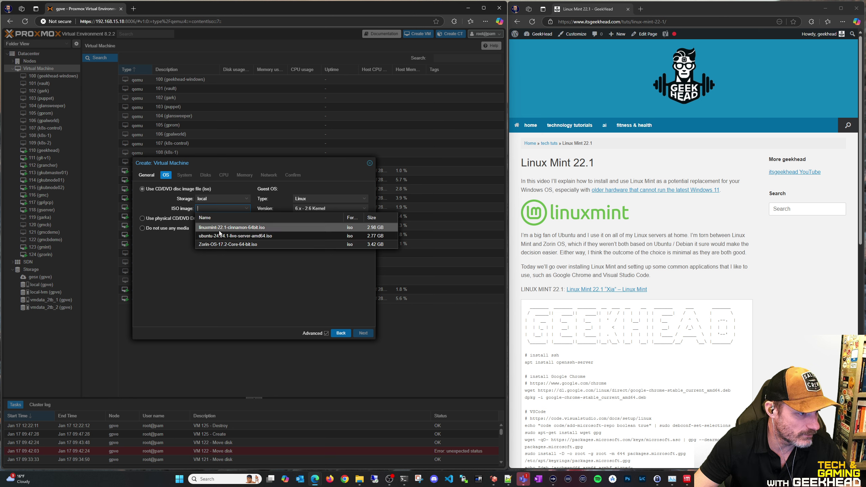
left_click(219, 228)
left_click(362, 334)
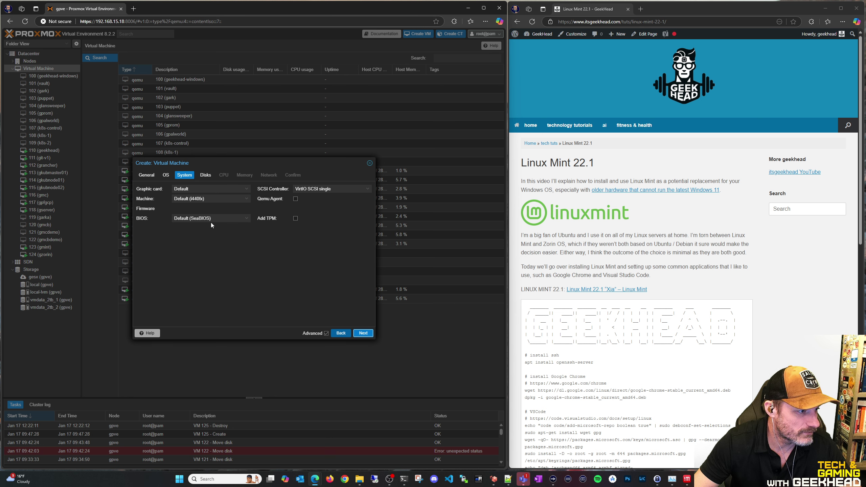
left_click(203, 187)
left_click(197, 225)
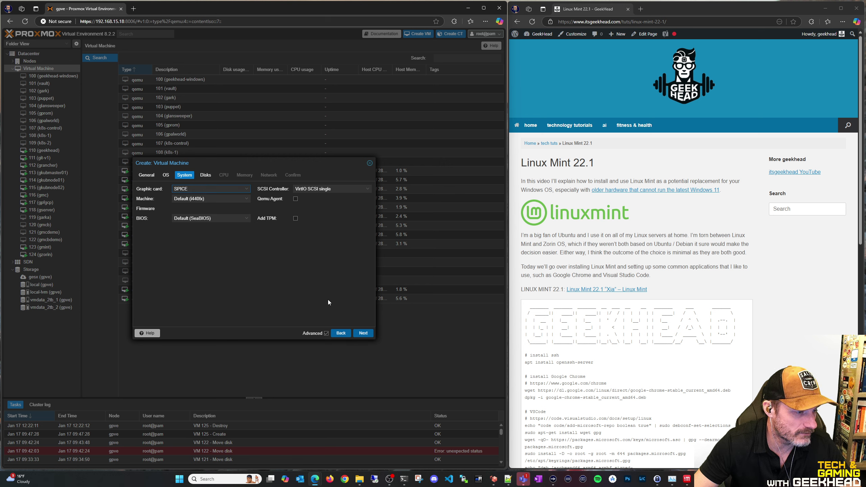
Give the VM a 50 GiB disk on local-lvm storage
left_click(363, 334)
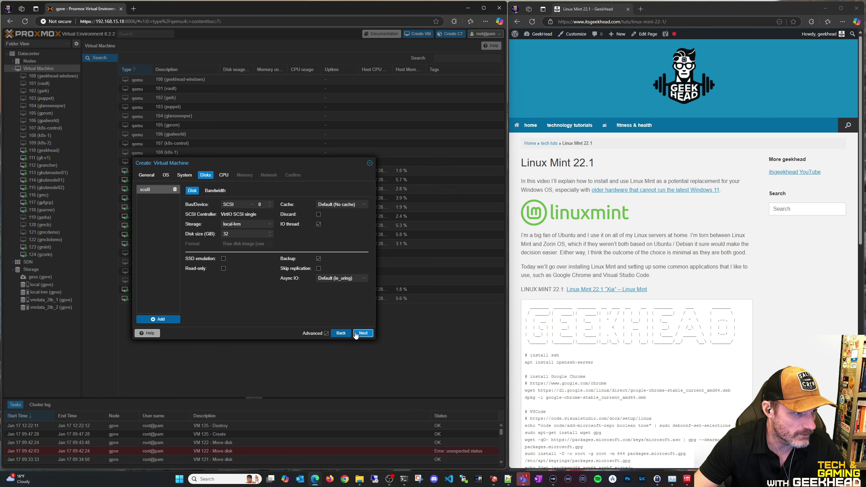
double_click(239, 236)
type("50")
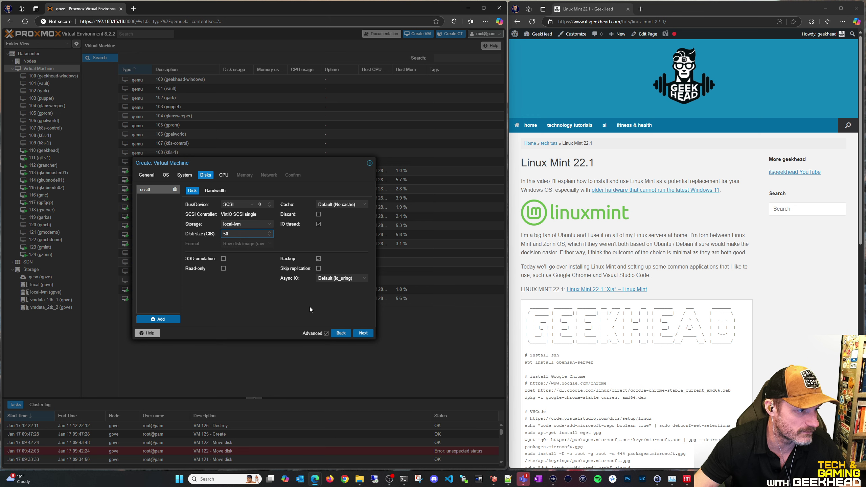
left_click(241, 224)
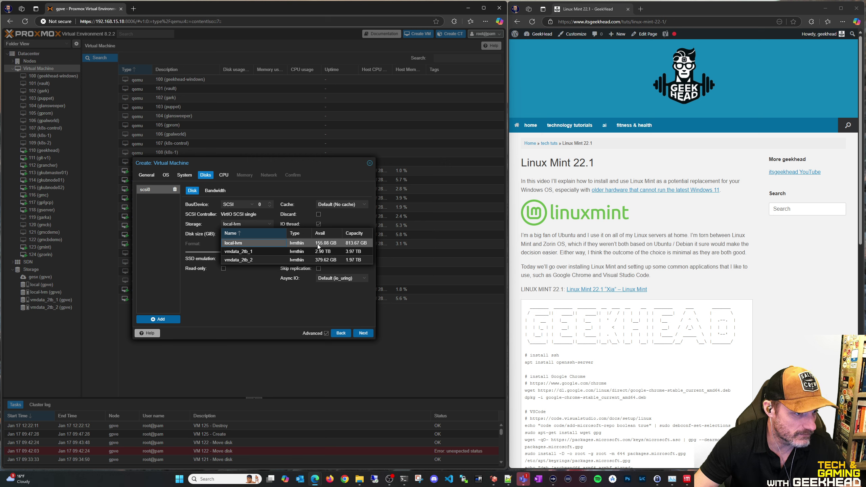
left_click(317, 244)
Move past the CPU settings and enter VLAN tag 10 in the network settings
left_click(363, 333)
left_click(363, 333)
left_click(363, 333)
left_click(208, 208)
type("10")
left_click_drag(223, 163, 262, 166)
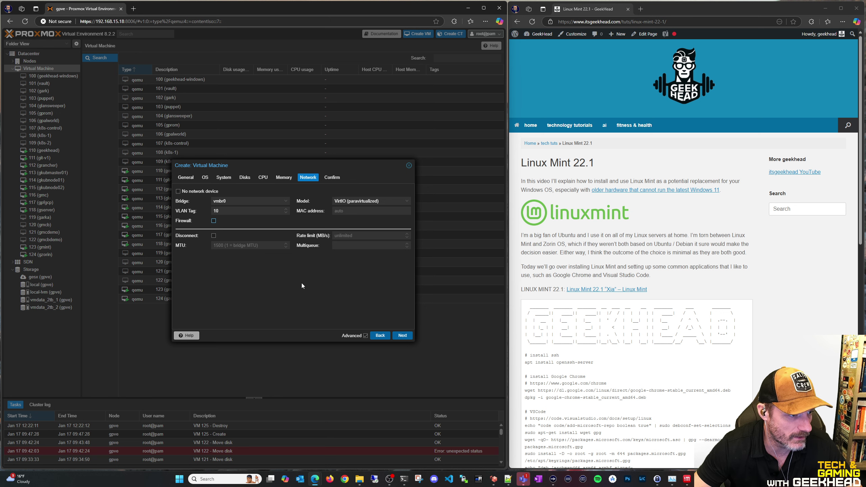
Confirm the summary, create and start VM 125, and open its details
left_click(399, 335)
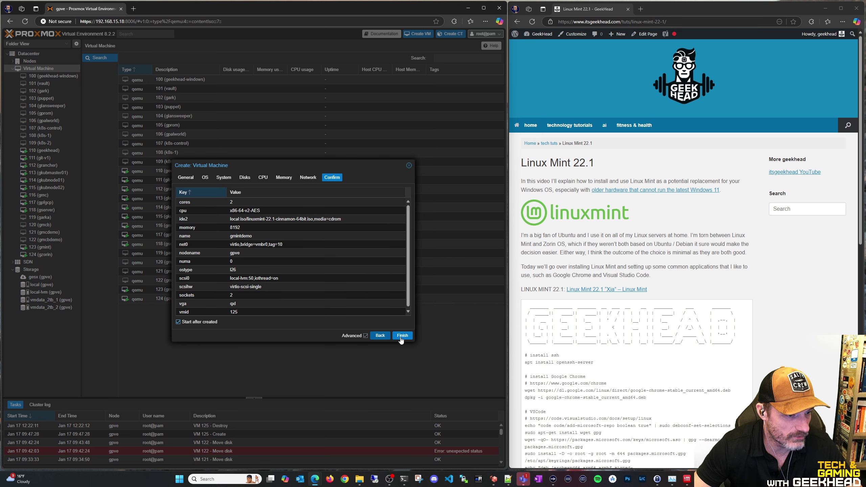
left_click(401, 336)
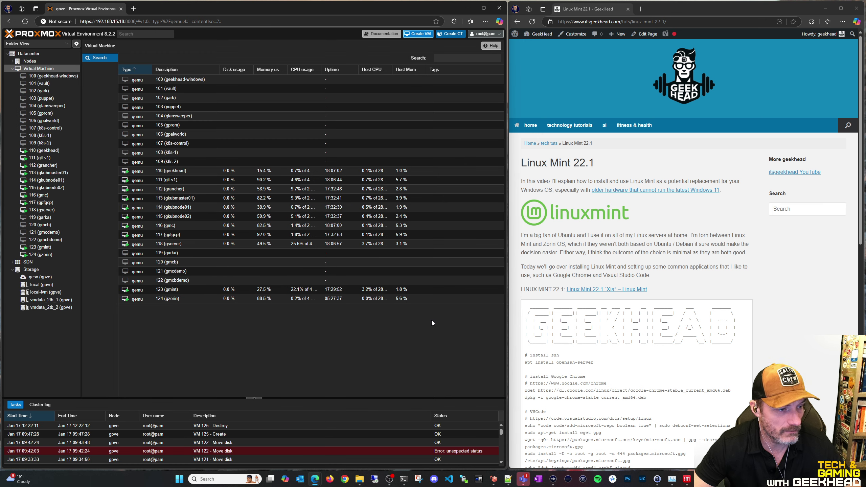
left_click(42, 262)
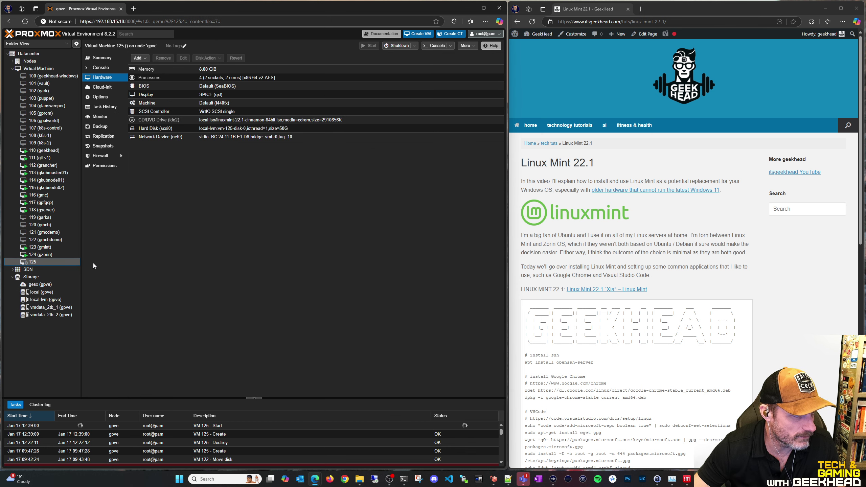
Open VM 125's console and choose Start Linux Mint from the boot menu
left_click(102, 67)
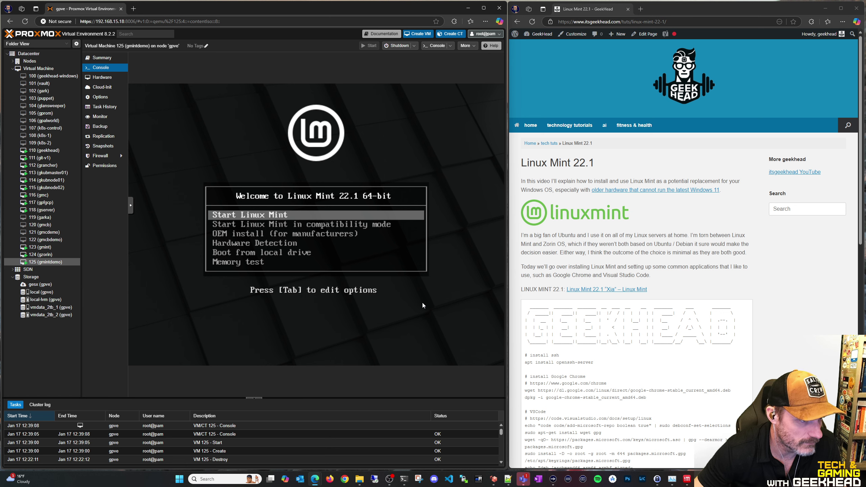
key("Return")
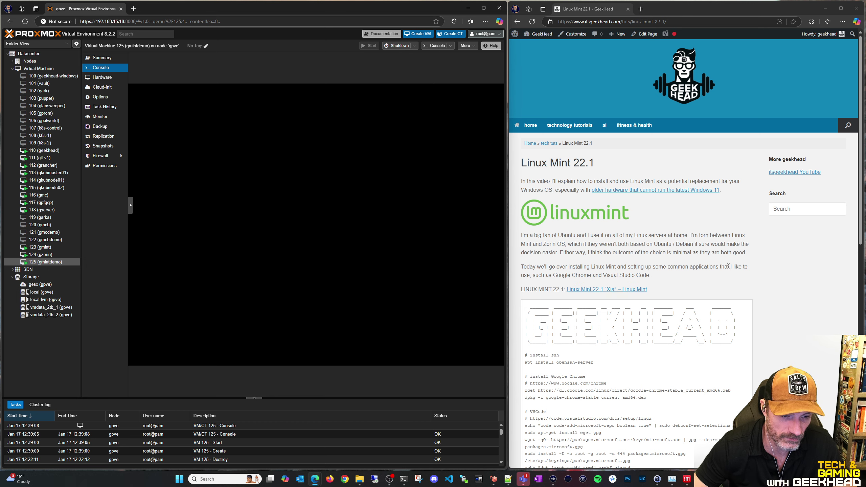
scroll(701, 255, "down", 5)
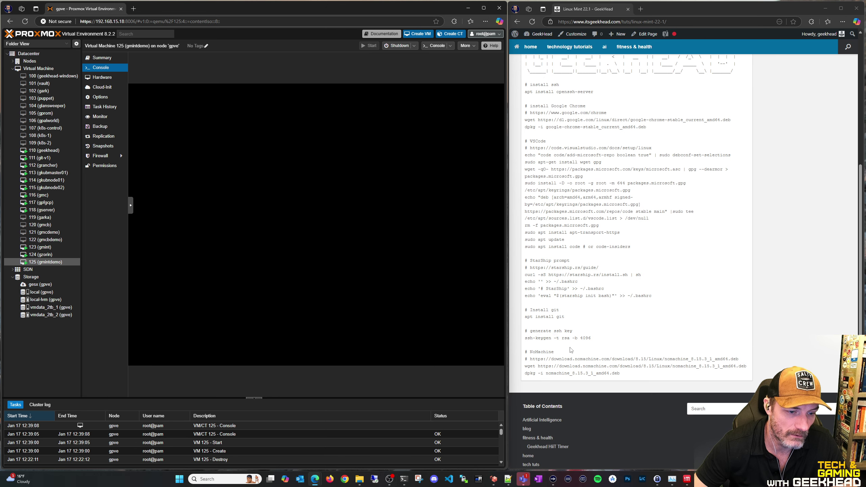
left_click_drag(529, 352, 638, 375)
left_click(784, 333)
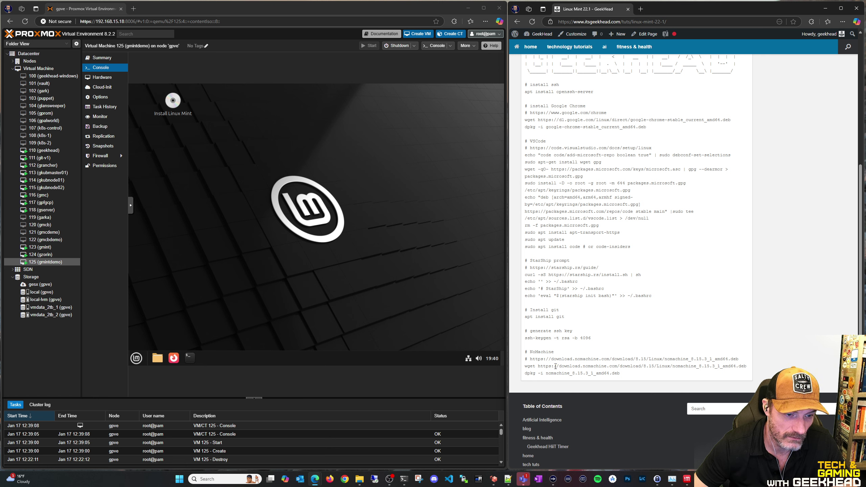
left_click_drag(525, 354, 620, 374)
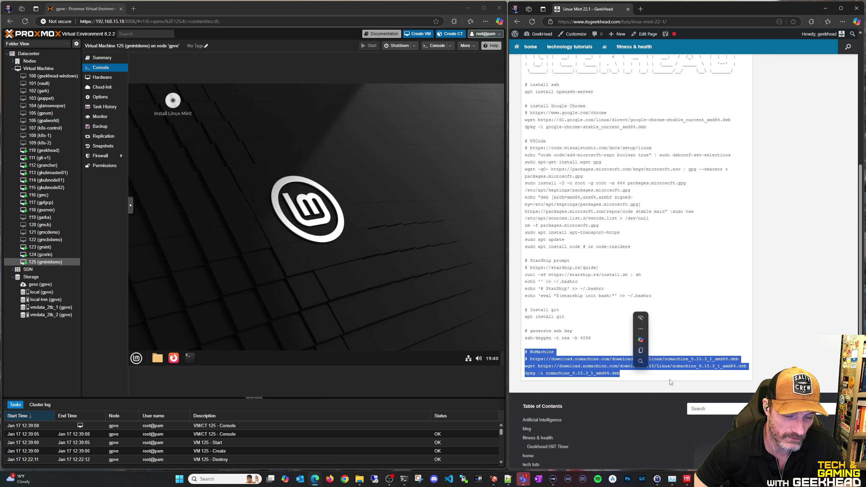
left_click(782, 361)
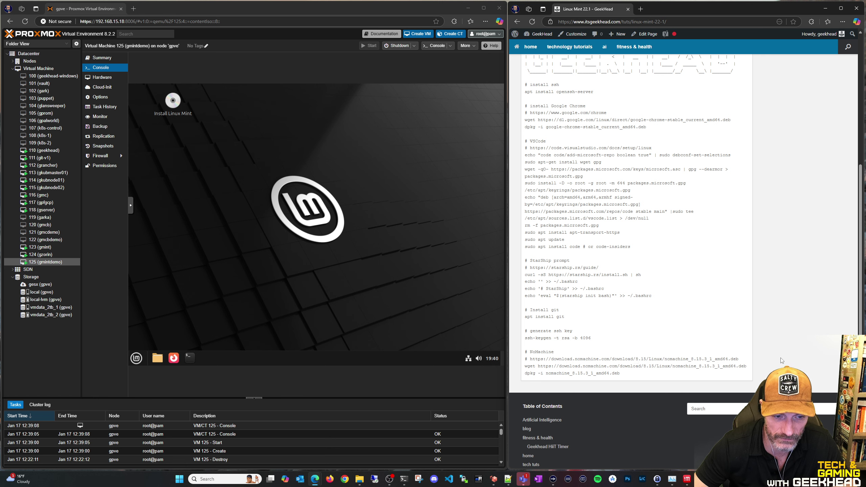
double_click(538, 352)
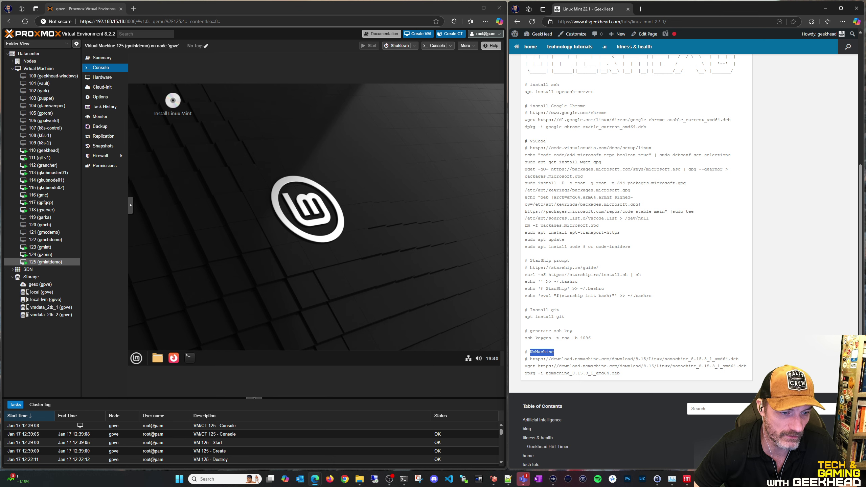
left_click_drag(538, 256, 647, 285)
left_click(791, 307)
scroll(786, 292, "up", 4)
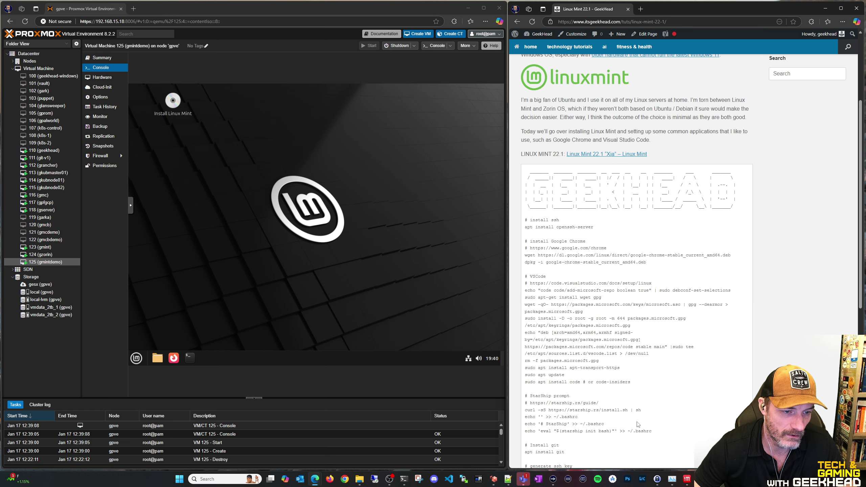
scroll(579, 273, "up", 4)
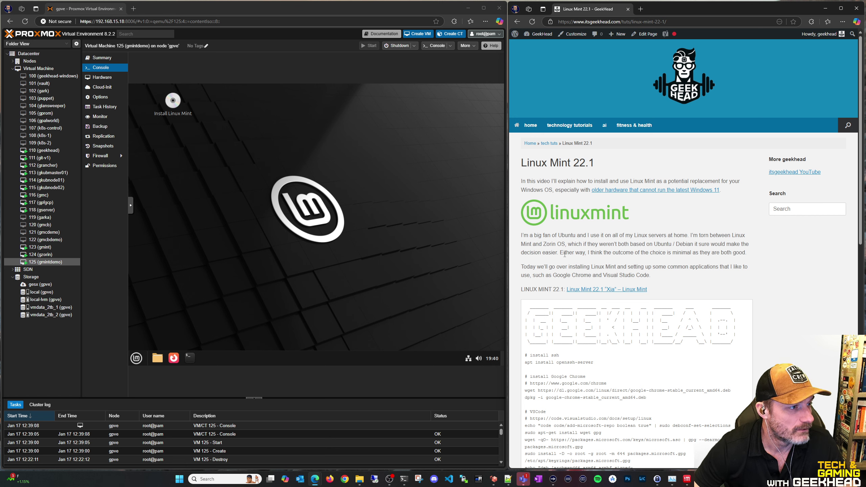
left_click(349, 288)
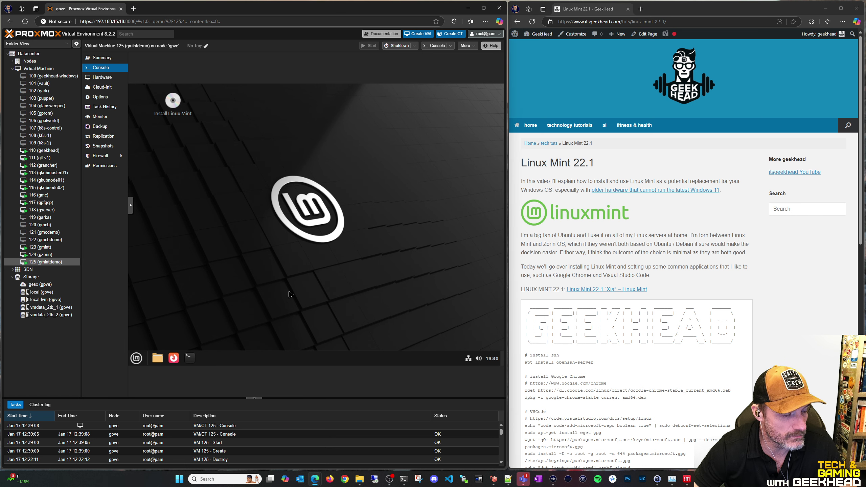
Open the Install Linux Mint desktop launcher from its right-click menu
left_click(136, 357)
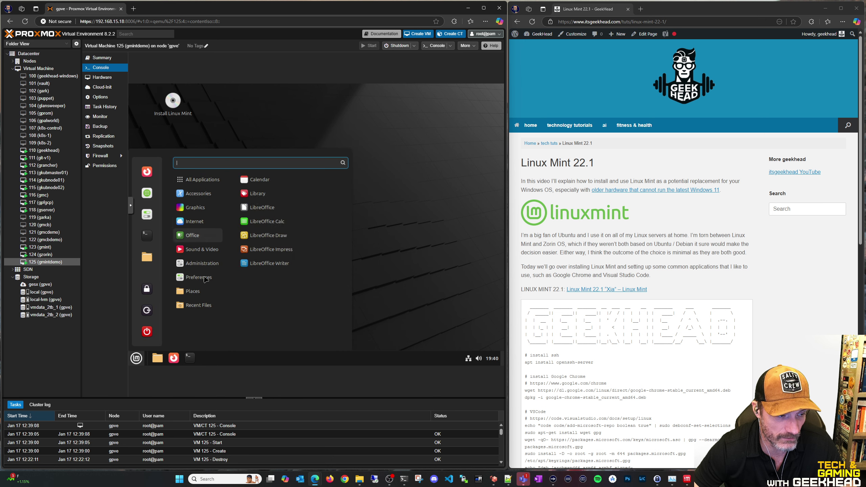
left_click(173, 106)
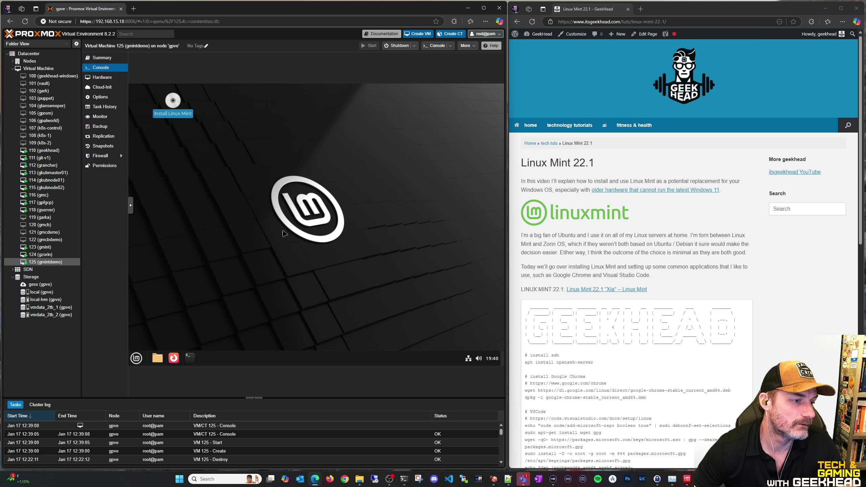
right_click(173, 115)
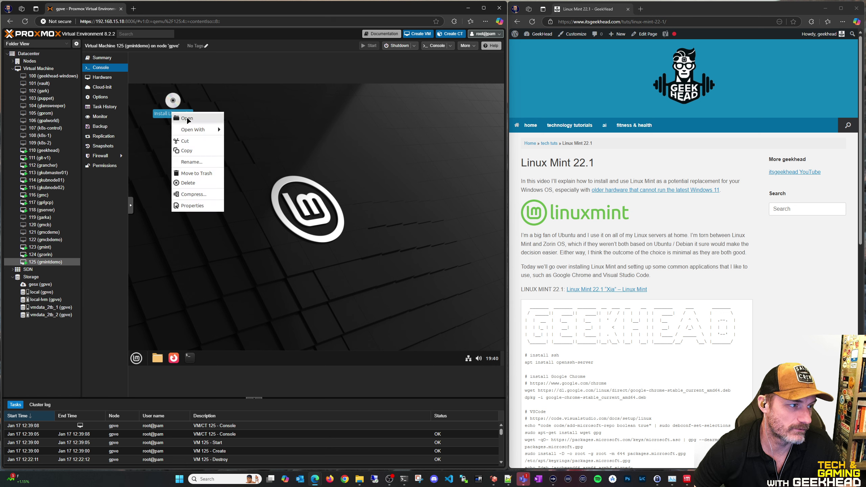
left_click(187, 118)
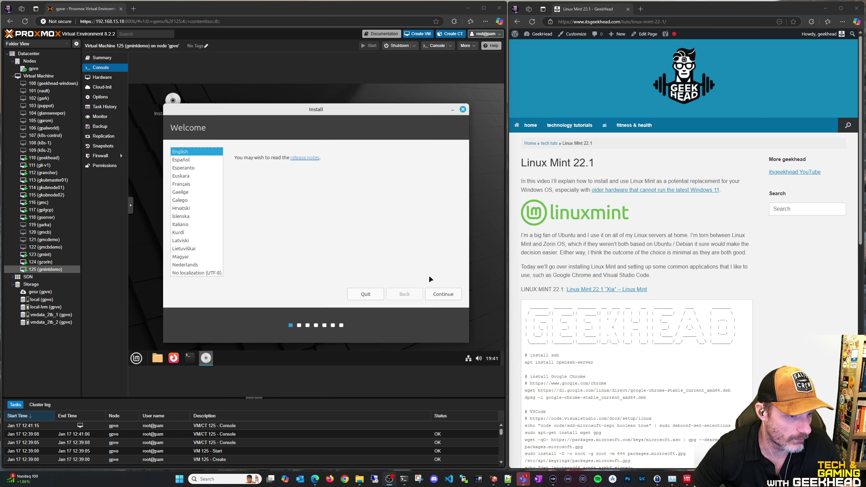
Accept English with the English (US) keyboard, enable multimedia codecs, and open Advanced features
left_click(443, 295)
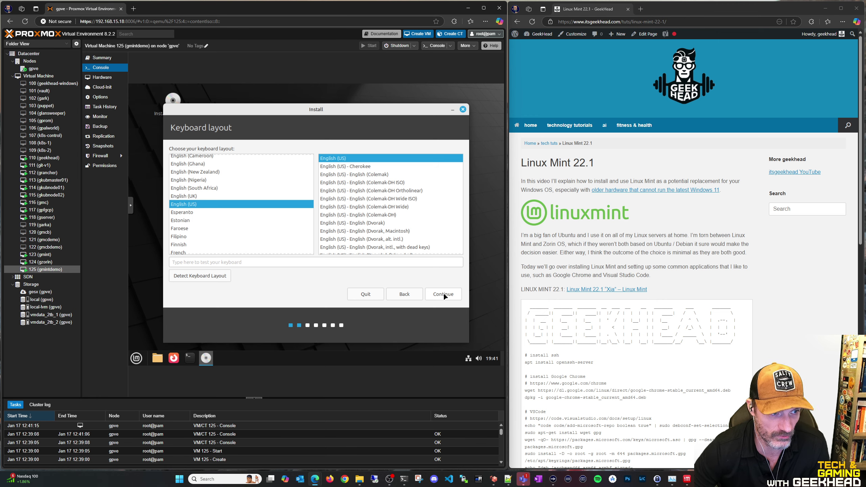
left_click(443, 293)
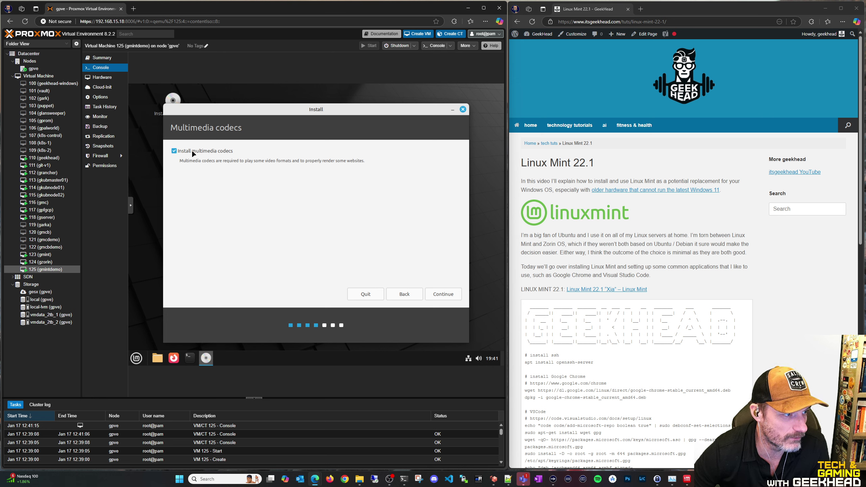
left_click(445, 295)
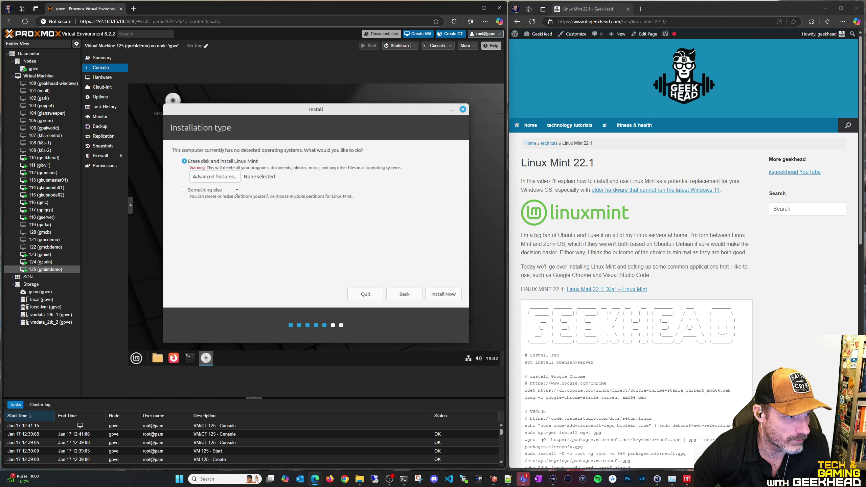
left_click(218, 180)
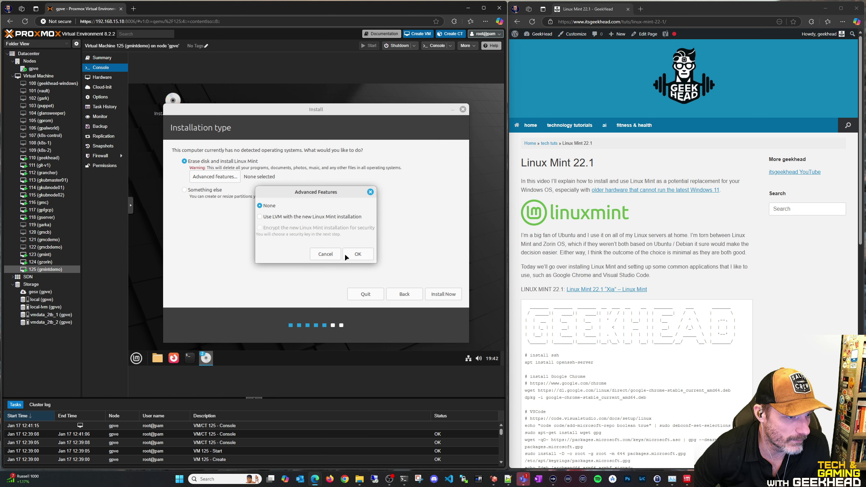
Install Mint on the erased disk without LVM or encryption, confirming the disk changes
left_click(357, 254)
left_click(444, 293)
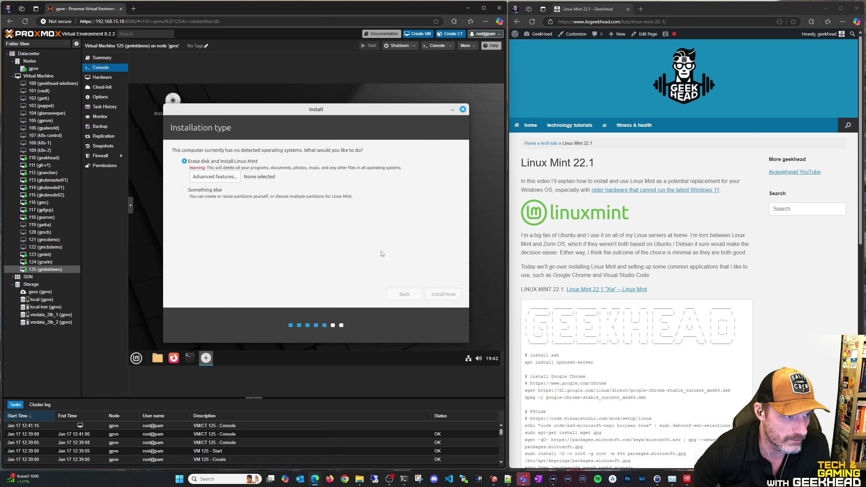
left_click(432, 272)
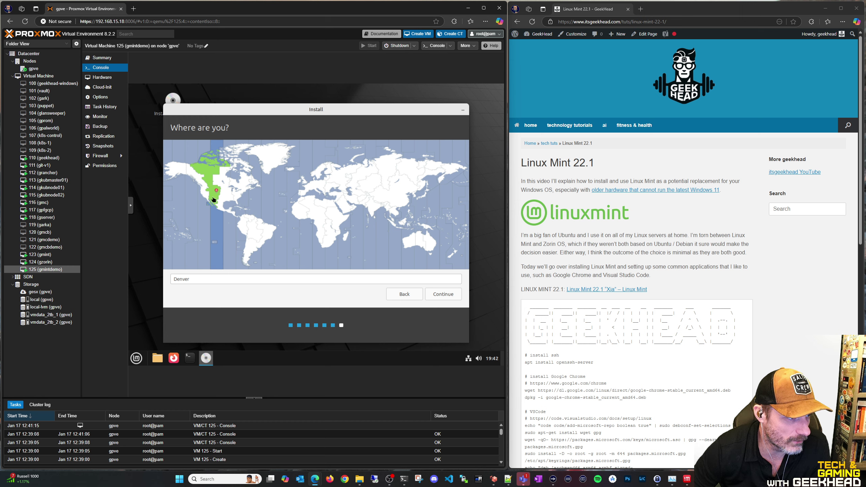
Set the time zone to Phoenix and proceed to the account form
left_click(208, 195)
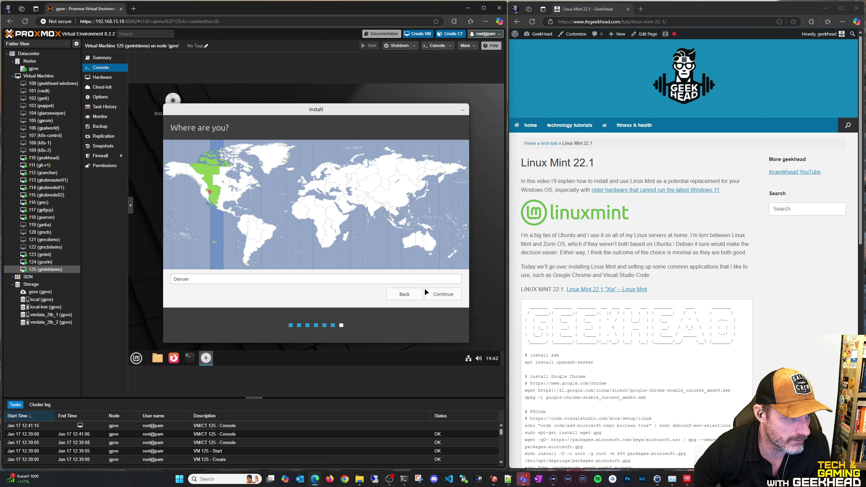
left_click(211, 200)
left_click(447, 298)
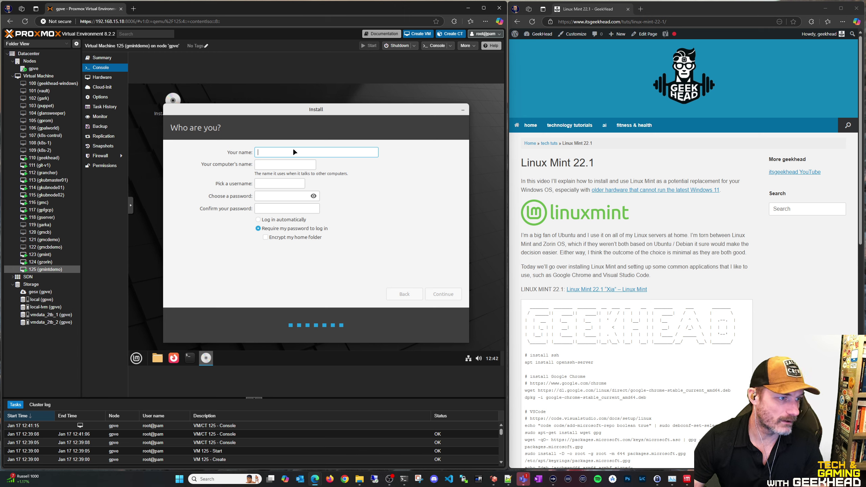
Fill in the user account with computer name gmintdemo and the chosen password
type("g")
key("Tab")
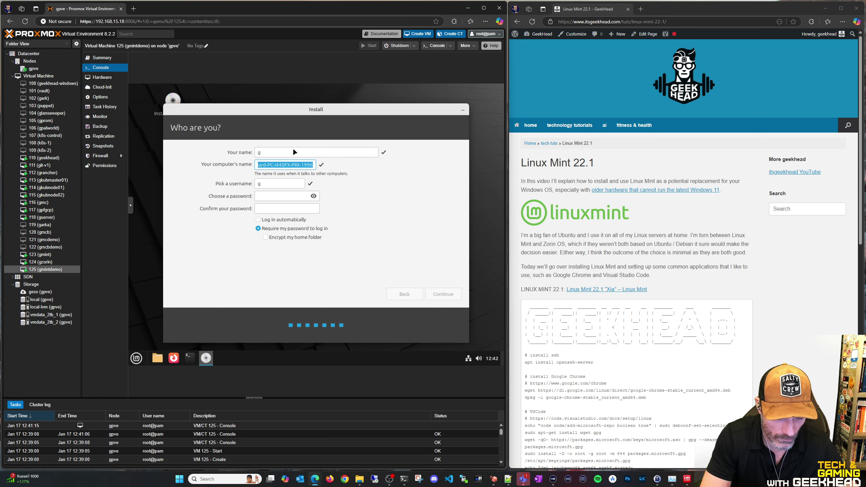
type("gmintdemo")
key("Tab")
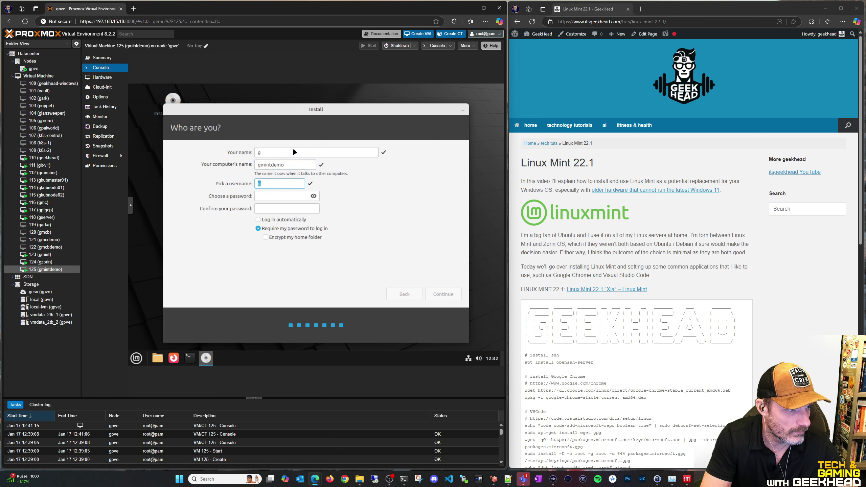
key("Tab")
type("12345678")
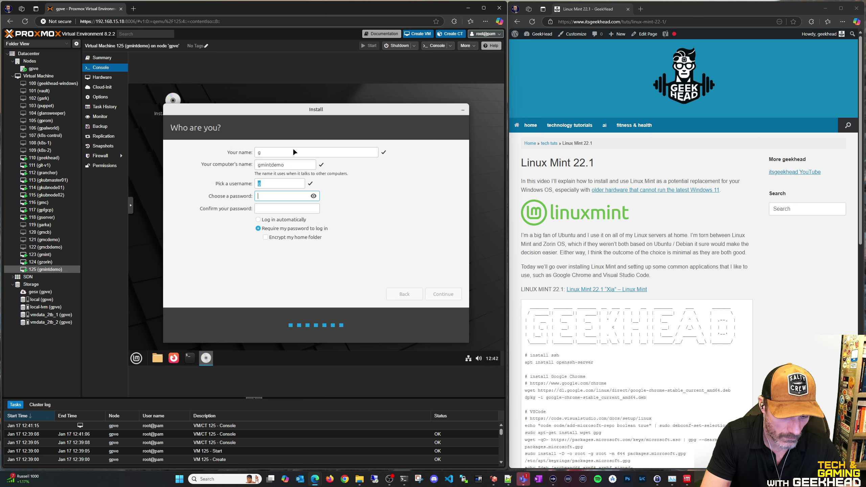
key("Tab")
type("12345678")
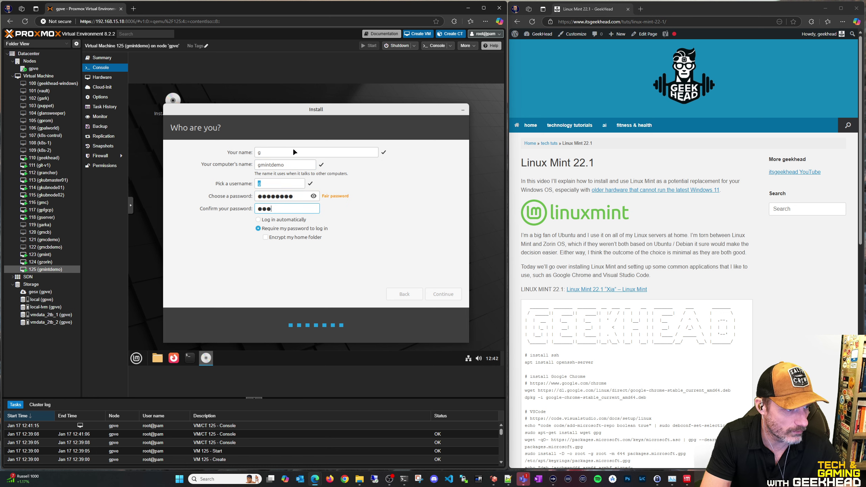
Verify the password by toggling its visibility, run the installation, and restart when finished
left_click(314, 197)
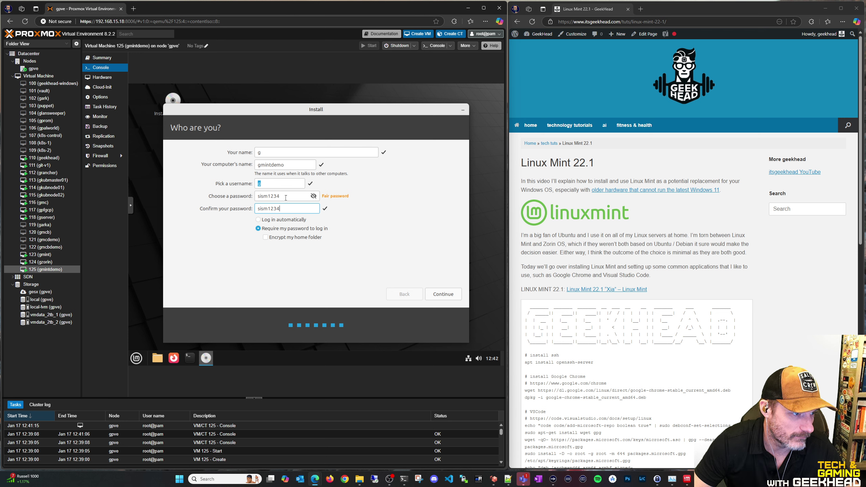
double_click(286, 196)
left_click(313, 196)
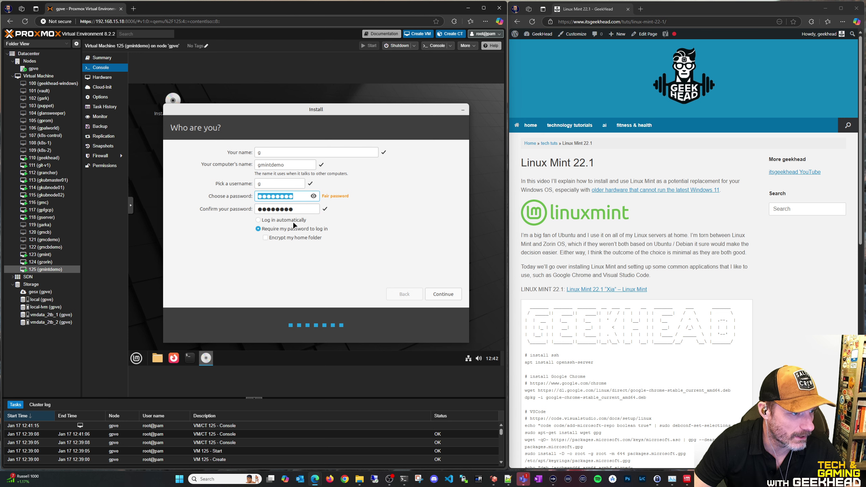
left_click(313, 196)
left_click(313, 197)
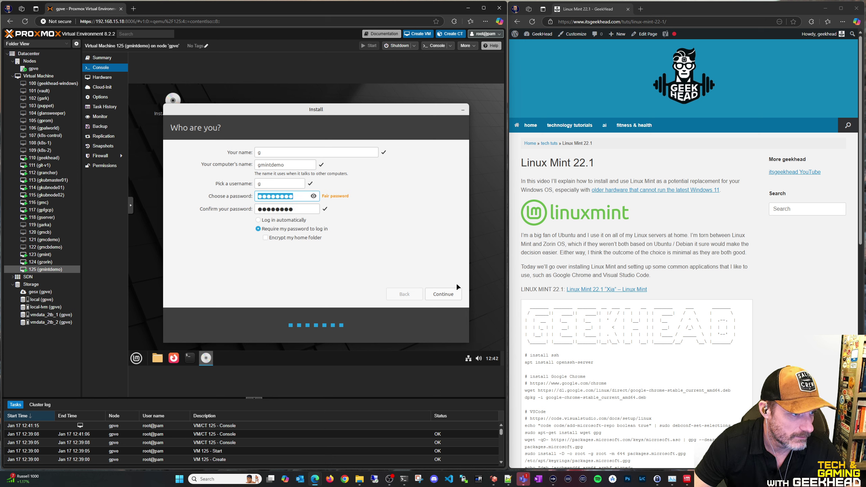
left_click(441, 294)
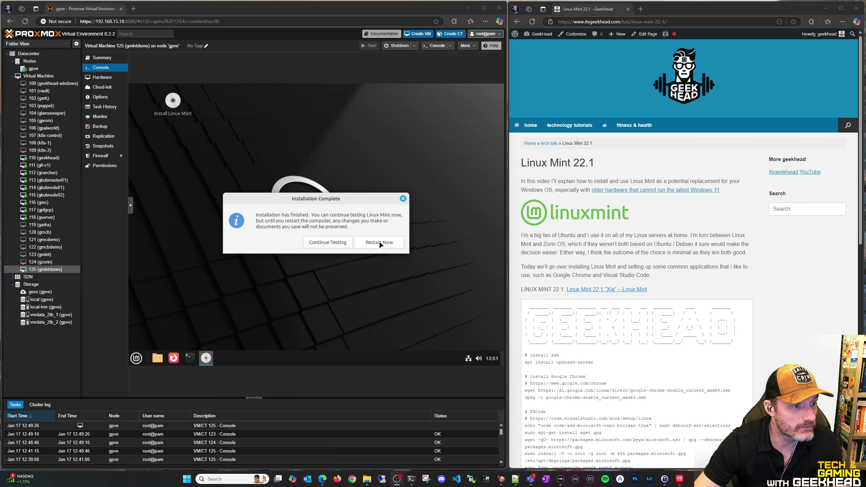
left_click(378, 242)
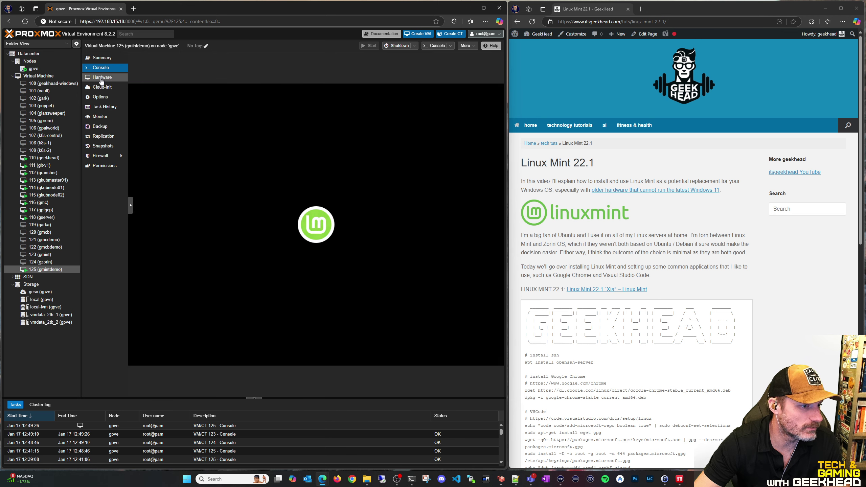
Set VM 125's CD/DVD drive to use no media, then return to its console
left_click(102, 79)
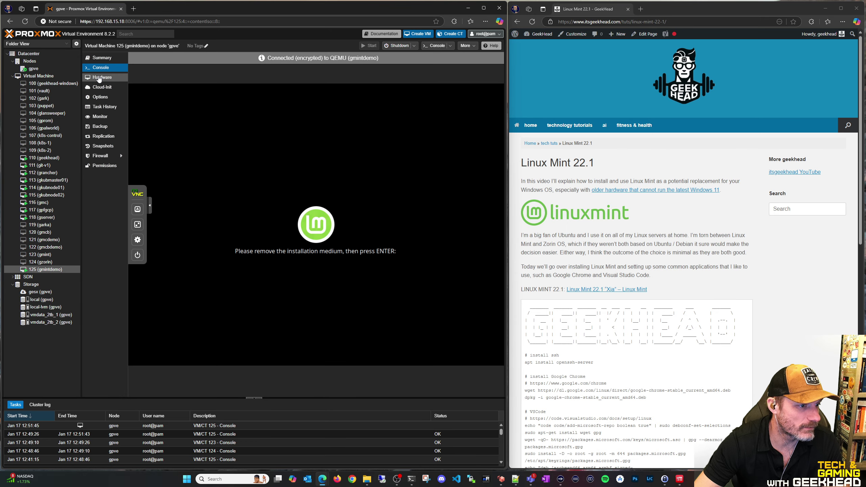
left_click(102, 77)
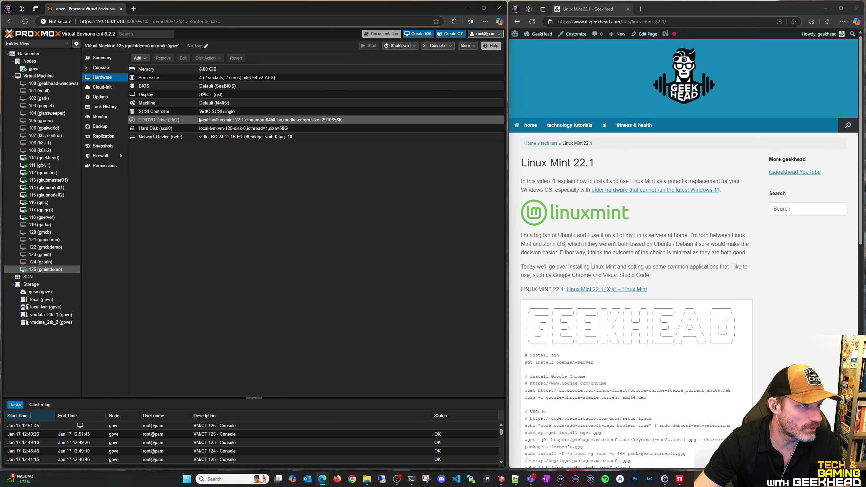
left_click(156, 120)
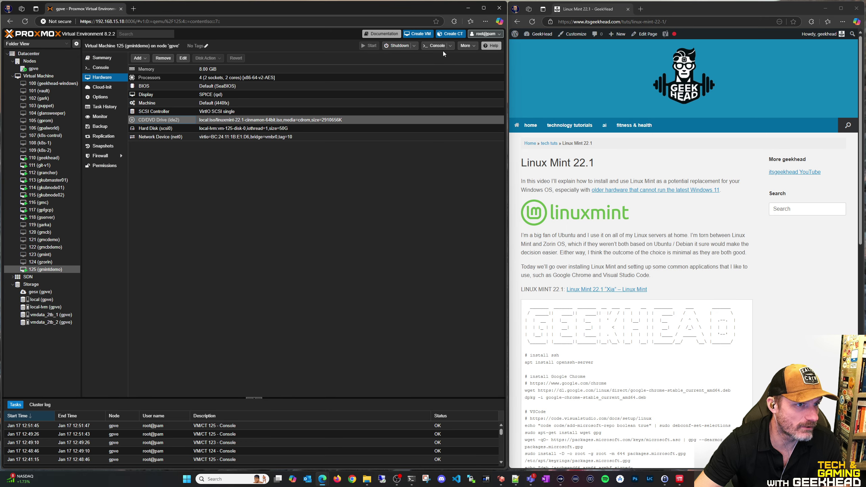
right_click(177, 121)
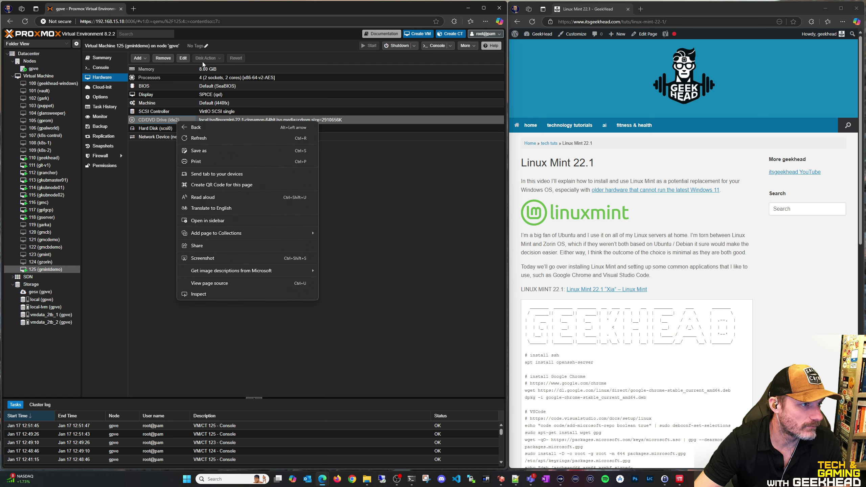
left_click(194, 61)
left_click(184, 58)
left_click(210, 268)
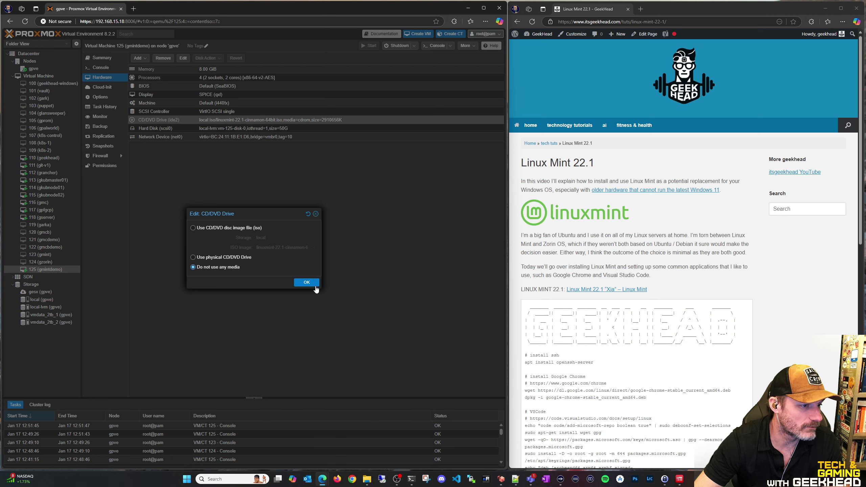
left_click(307, 282)
left_click(100, 68)
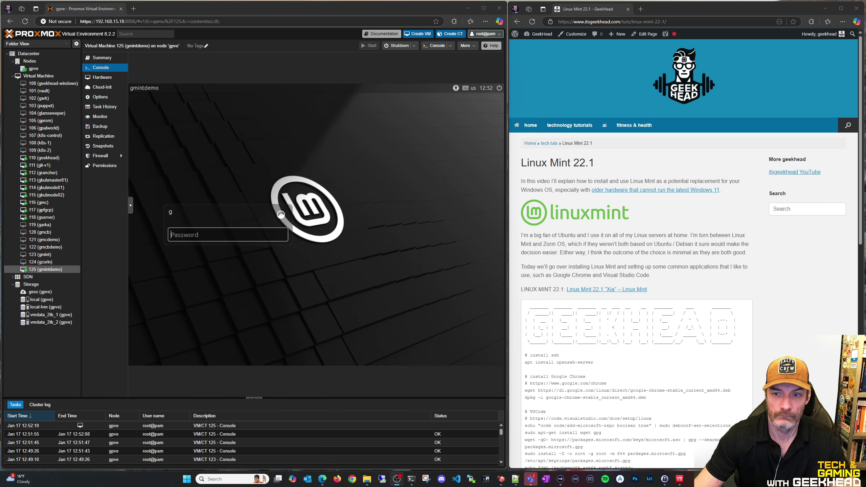
Log in to Linux Mint with the account password, correcting a mistyped attempt
type("*****")
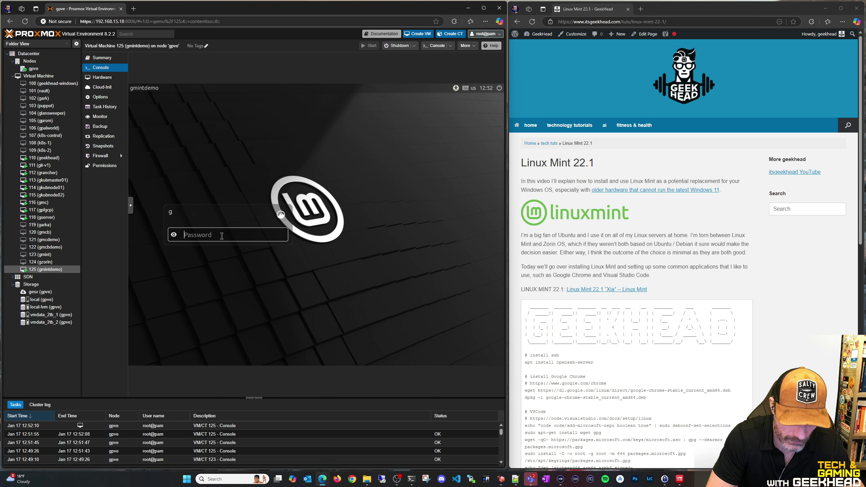
key("BackSpace")
key("BackSpace")
key("BackSpace")
key("BackSpace")
key("BackSpace")
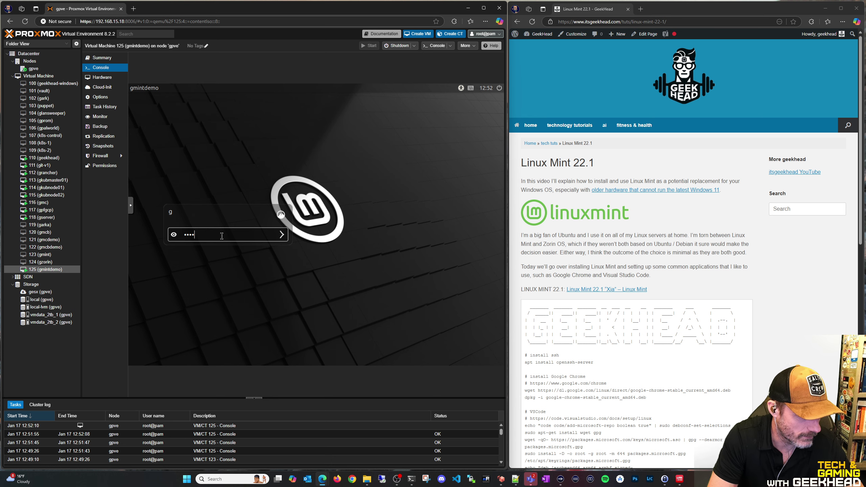
type("*******")
key("Return")
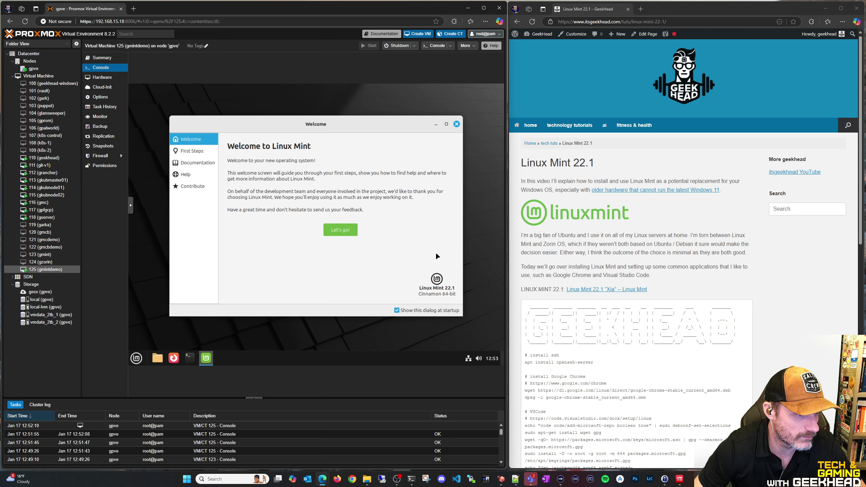
Stop the Welcome screen from showing at startup and browse the First Steps suggestions
left_click(397, 310)
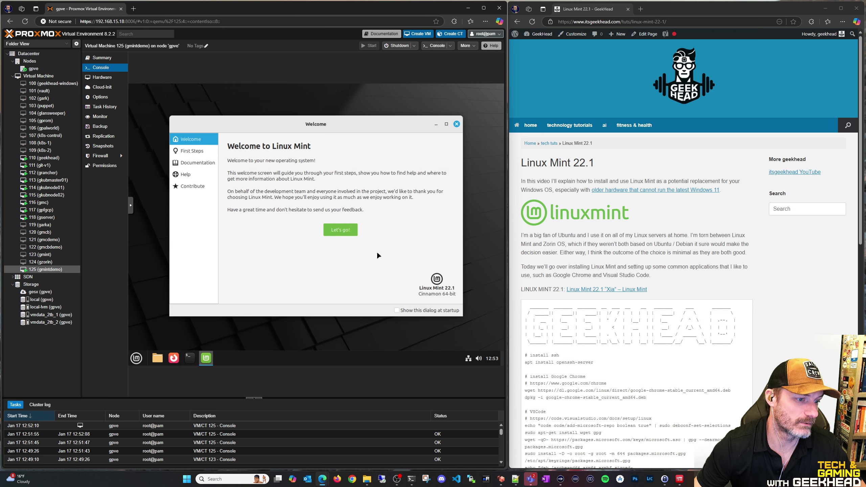
left_click(339, 229)
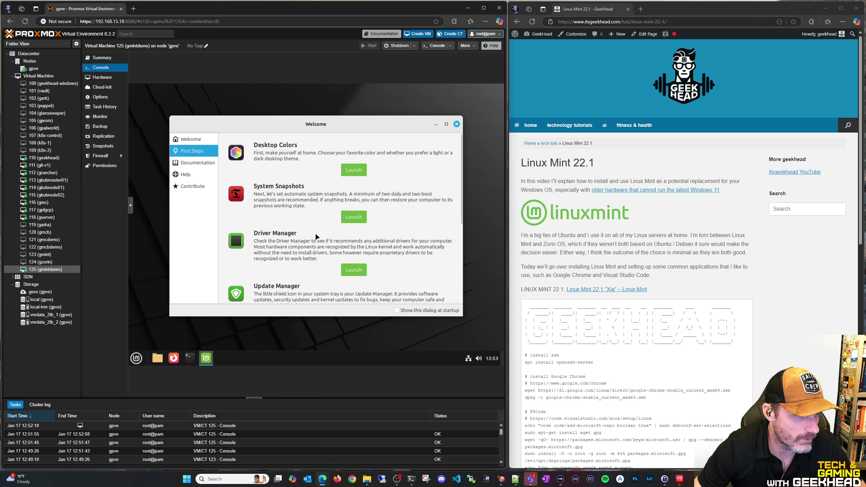
scroll(315, 217, "down", 2)
scroll(318, 225, "down", 3)
scroll(334, 241, "up", 5)
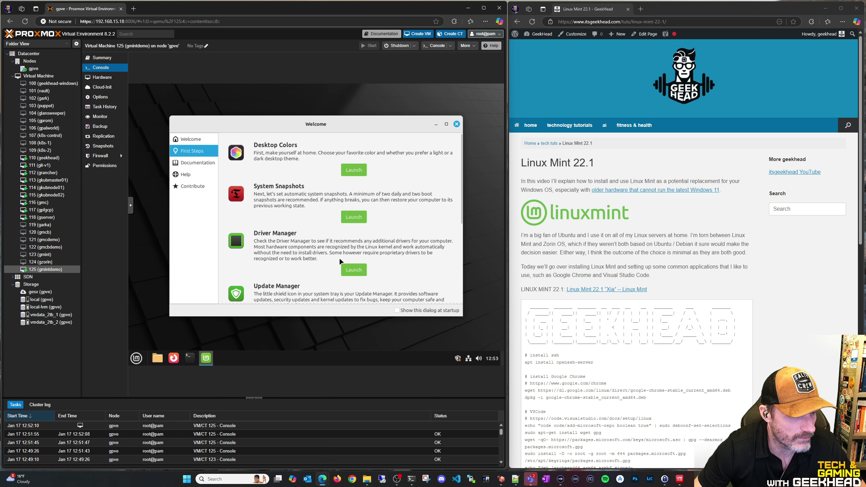
In Themes, try Dark, then settle on Mixed with a teal accent colour
left_click(353, 169)
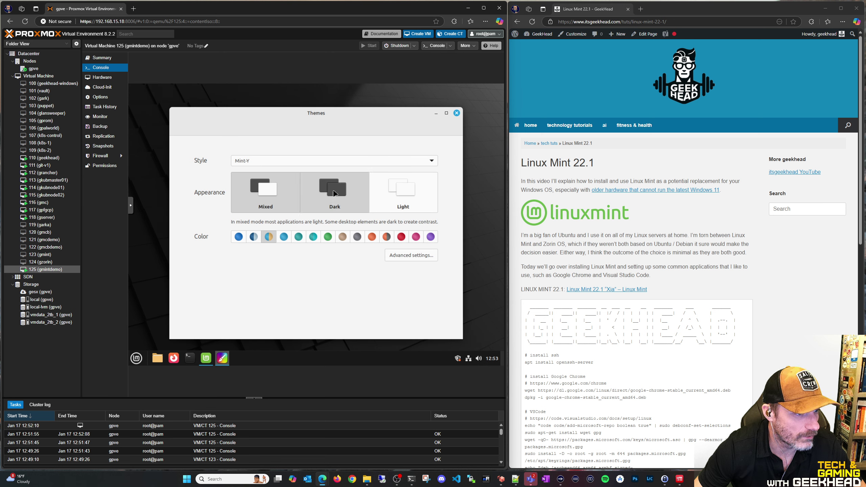
left_click(333, 193)
left_click(261, 193)
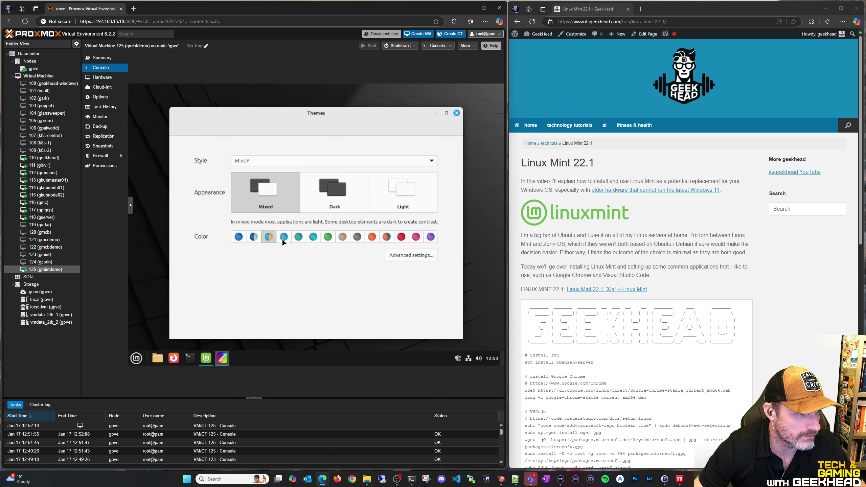
left_click(298, 237)
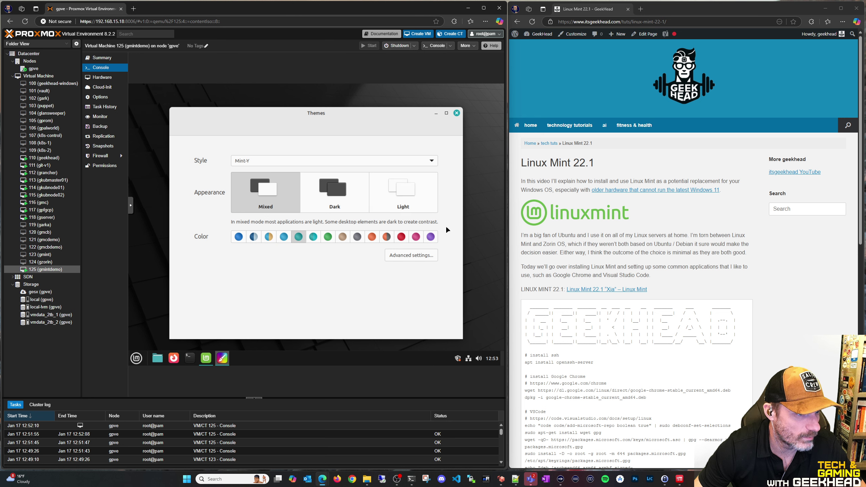
Switch the theme style to Mint-L, revert to Mint-Y, and close Themes
left_click(324, 160)
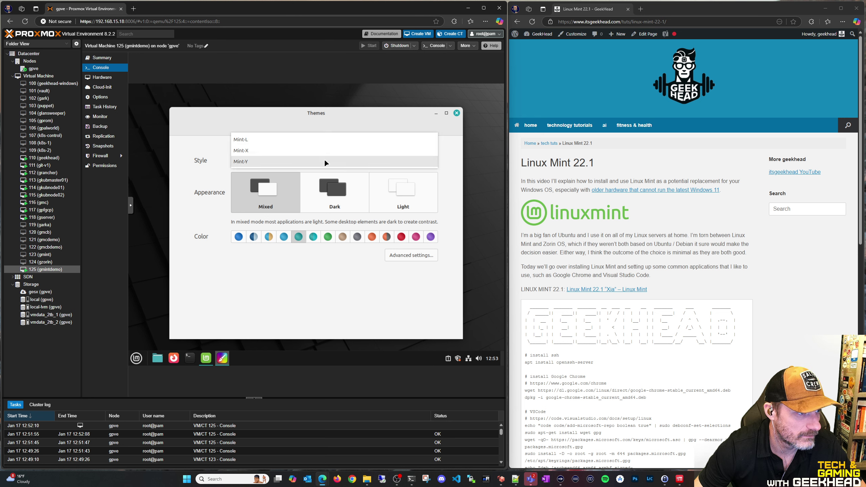
left_click(259, 140)
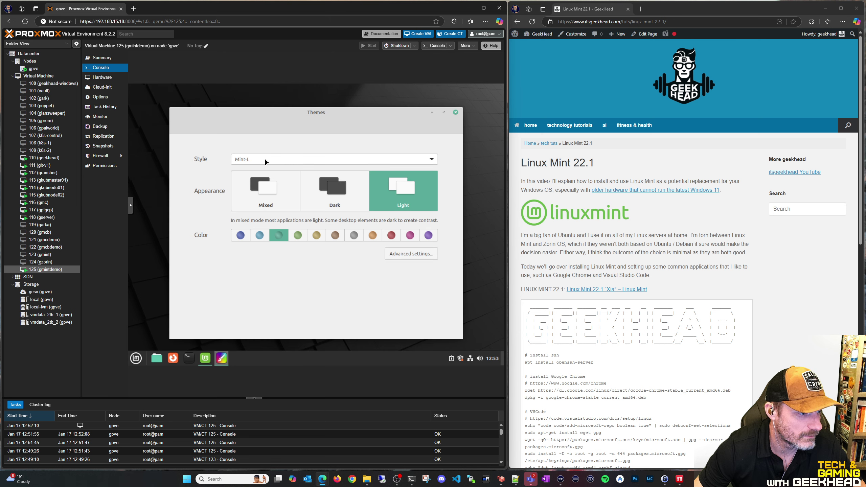
left_click(263, 157)
left_click(252, 186)
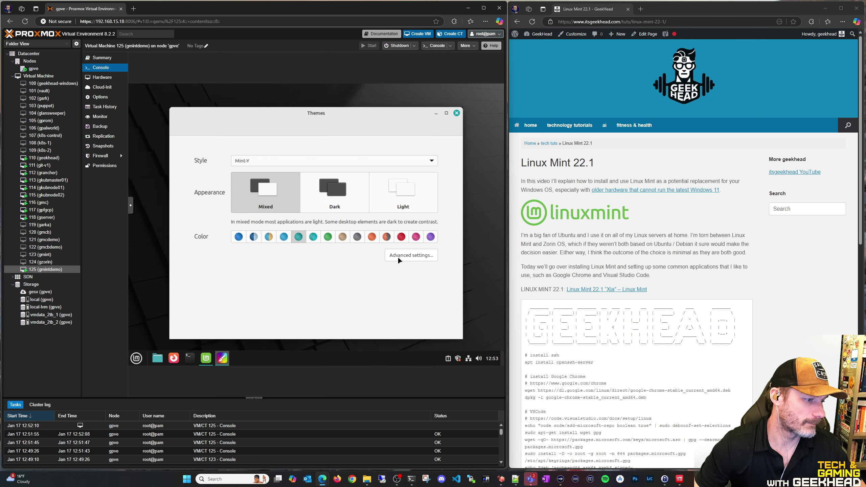
left_click(456, 113)
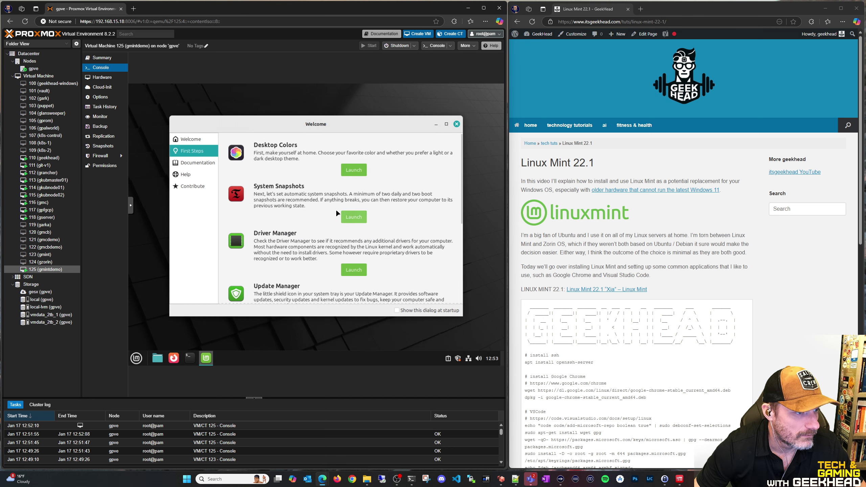
Launch System Snapshots, authenticate with the password, and choose RSYNC snapshots in Timeshift
left_click(353, 217)
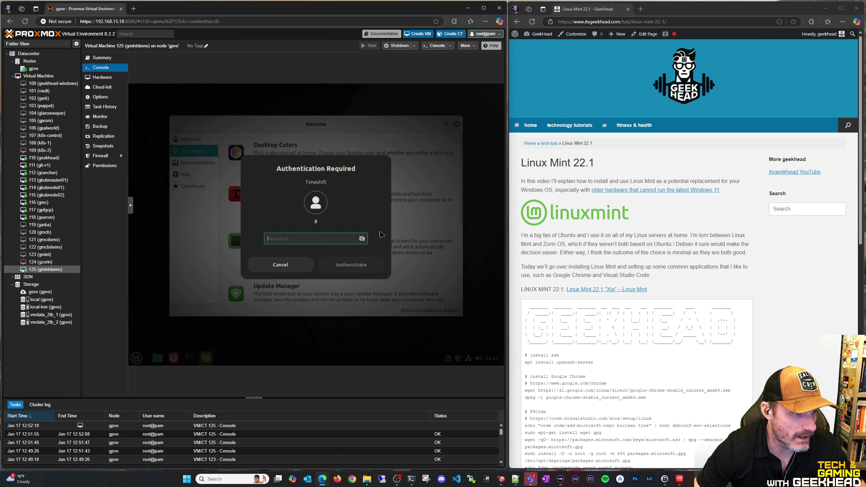
type("•••••••••")
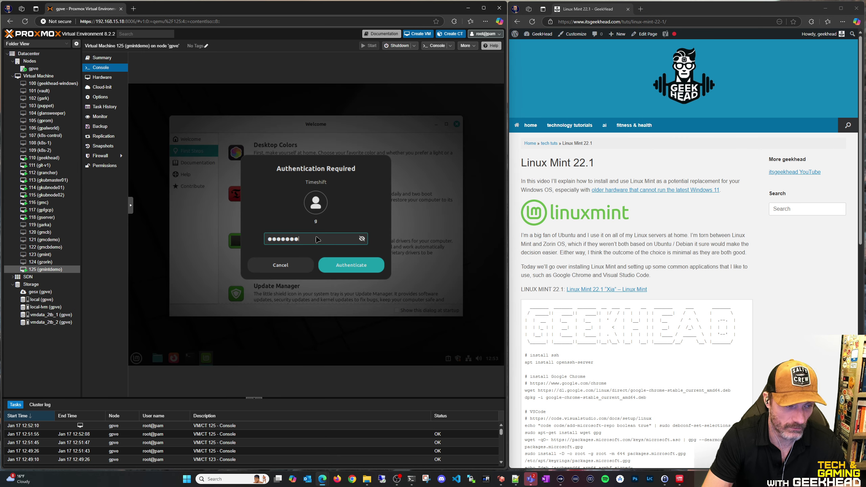
key("Return")
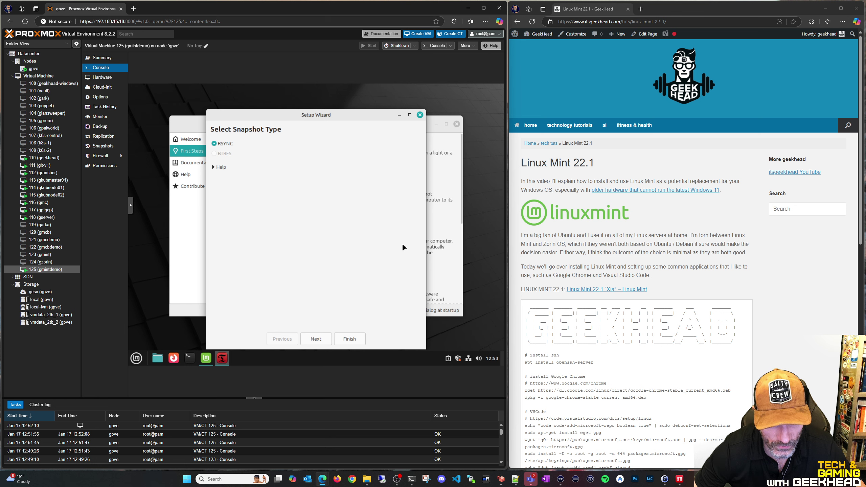
left_click(315, 337)
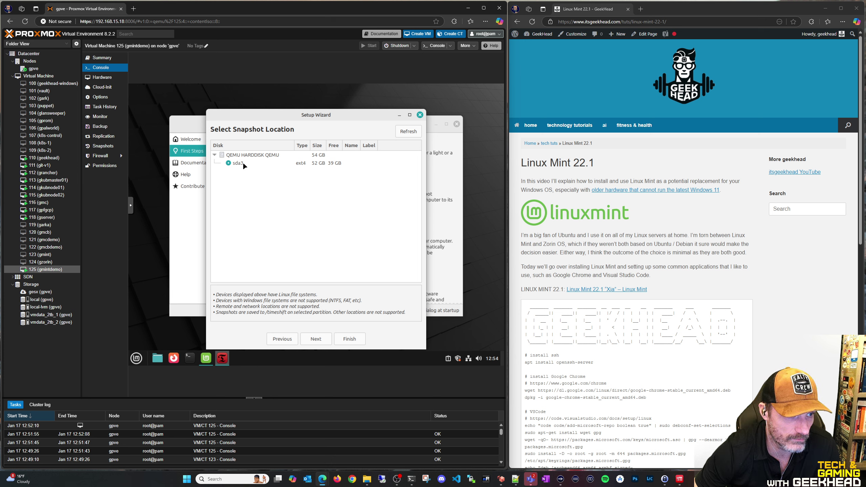
Use sda3, keep 4 daily snapshots, include all home files, finish and close Timeshift
left_click(315, 338)
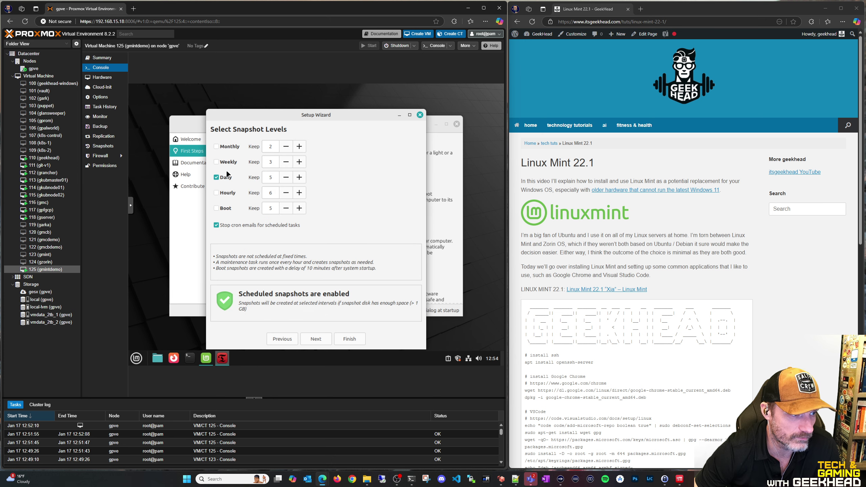
left_click(286, 177)
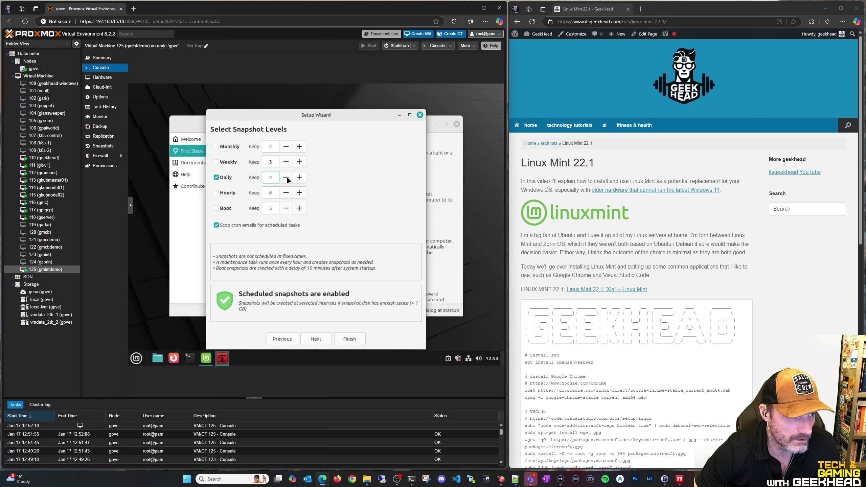
left_click(324, 338)
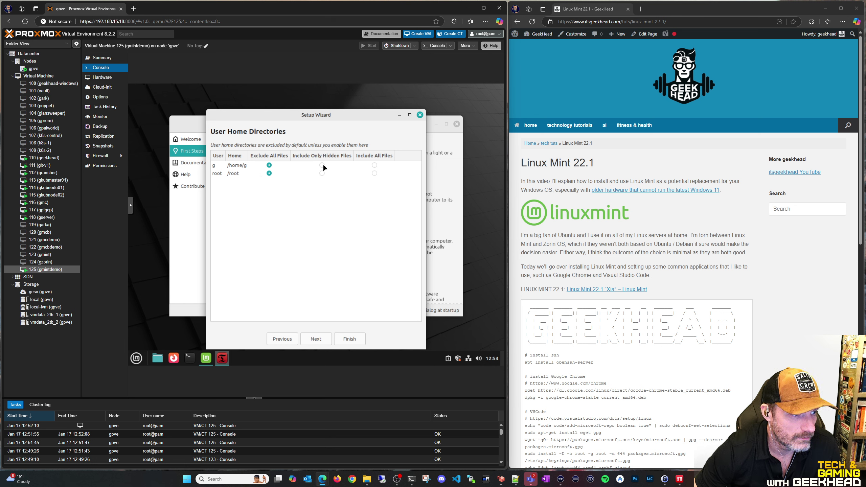
left_click(374, 165)
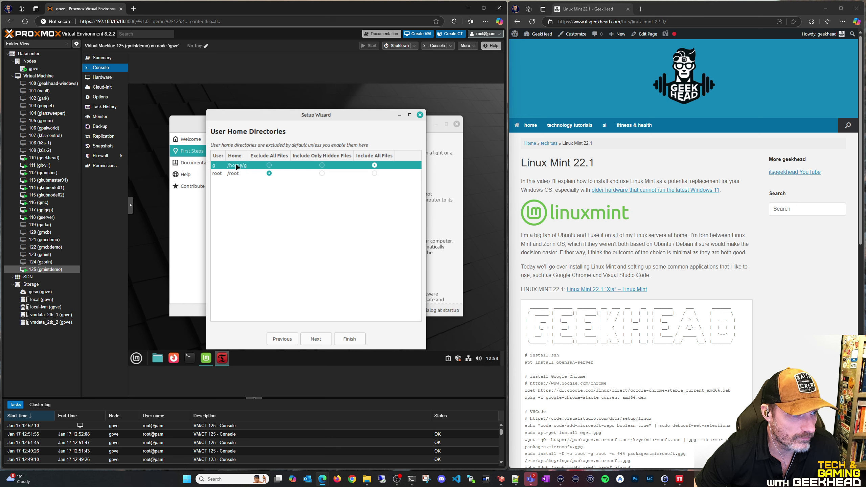
left_click(314, 340)
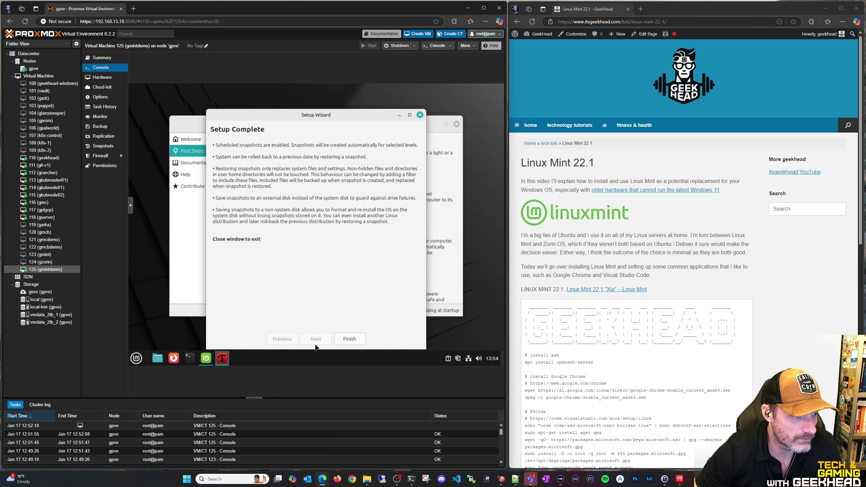
left_click(350, 339)
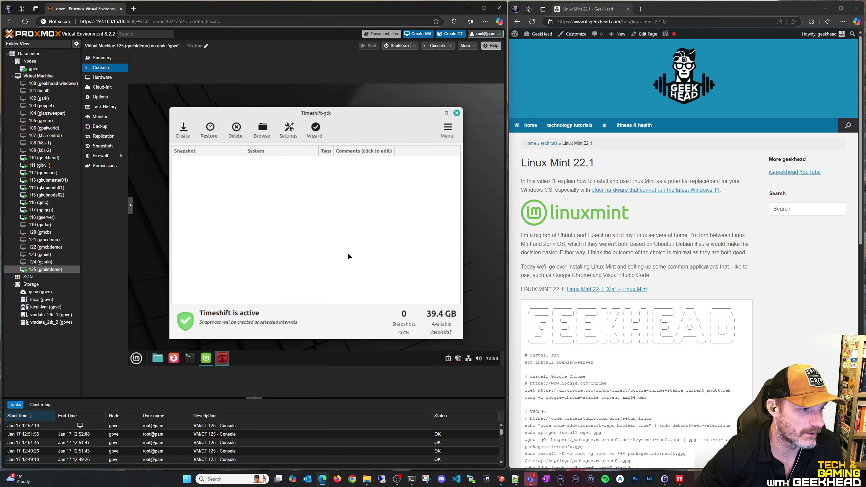
left_click(457, 114)
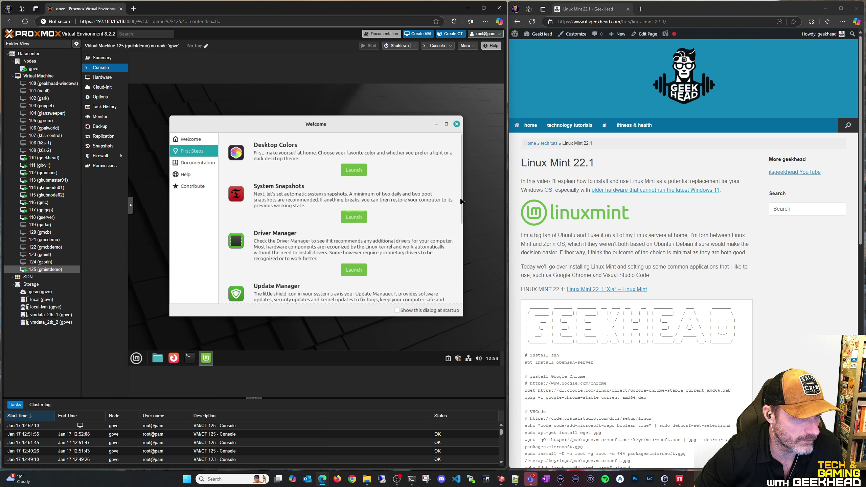
Launch the Firewall configuration from Welcome, authenticate, and keep the Home profile
left_click_drag(461, 201, 464, 288)
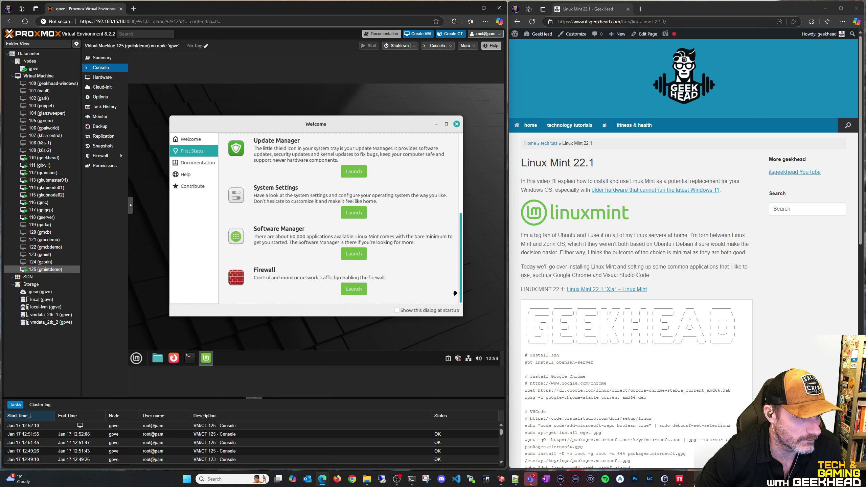
left_click(354, 289)
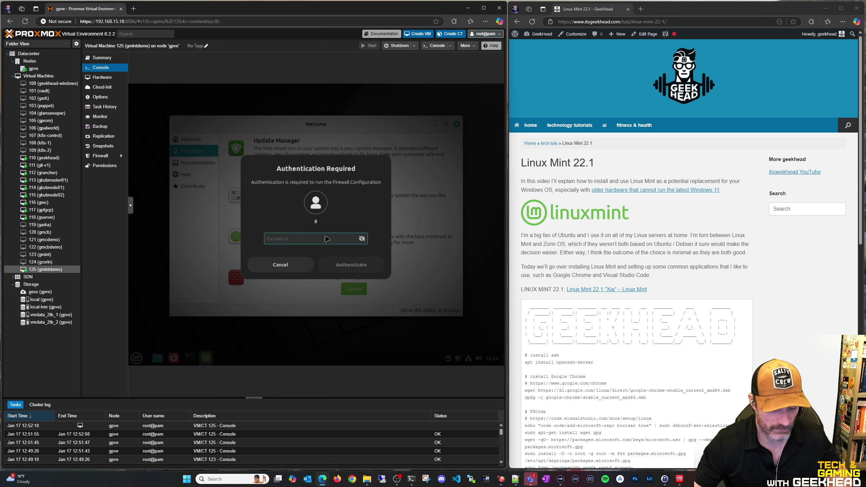
type("••••••")
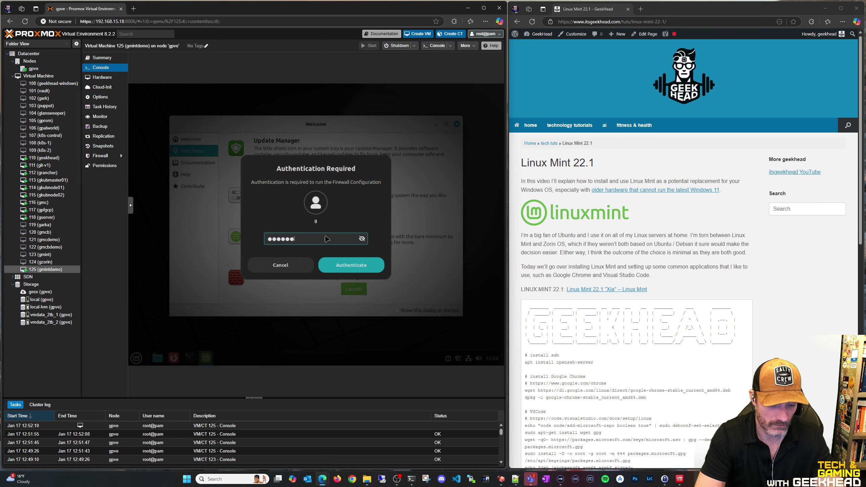
key("Return")
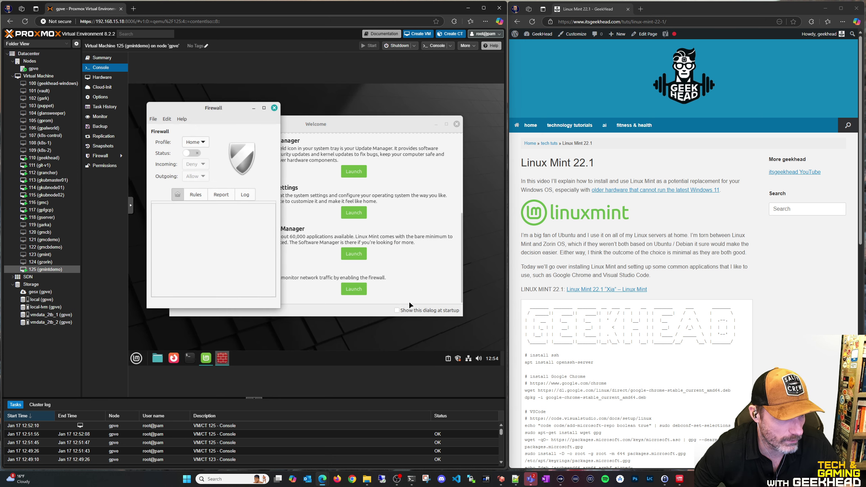
left_click(201, 143)
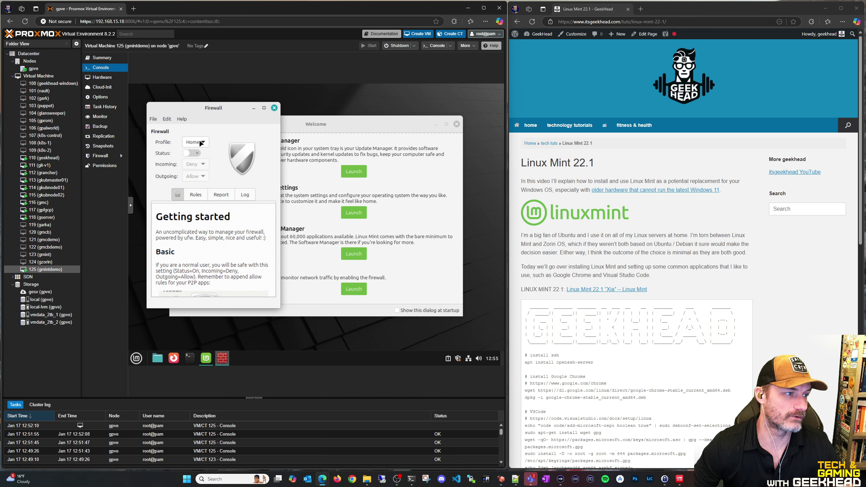
Inspect the firewall Preferences and the profile import/export options
left_click(167, 119)
left_click(182, 142)
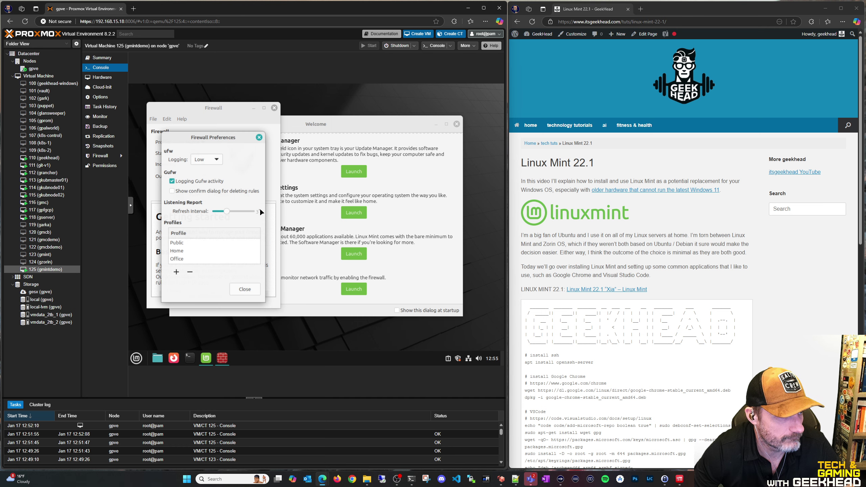
left_click(259, 137)
left_click(153, 118)
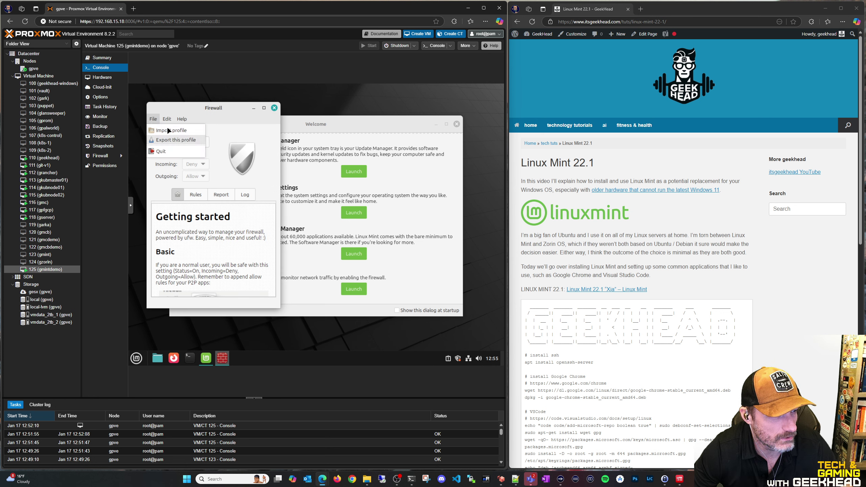
Check the firewall profile list, keep Home selected, and close the Firewall window
mouse_move(169, 119)
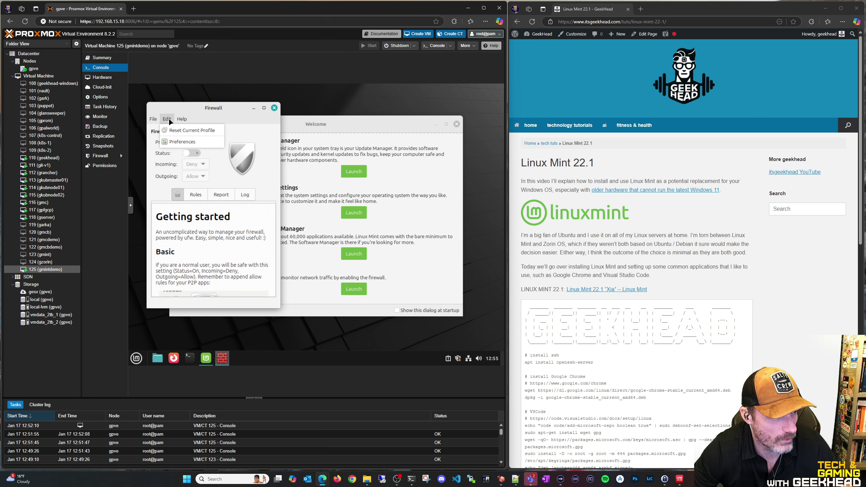
left_click(223, 155)
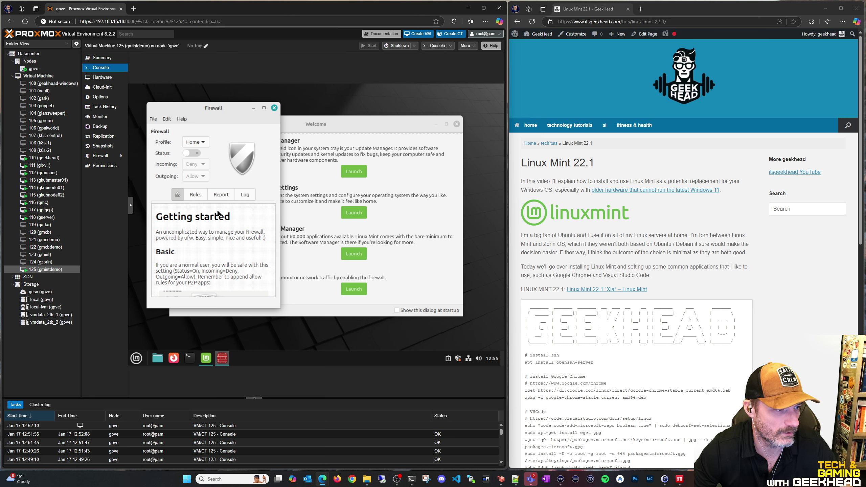
left_click(200, 140)
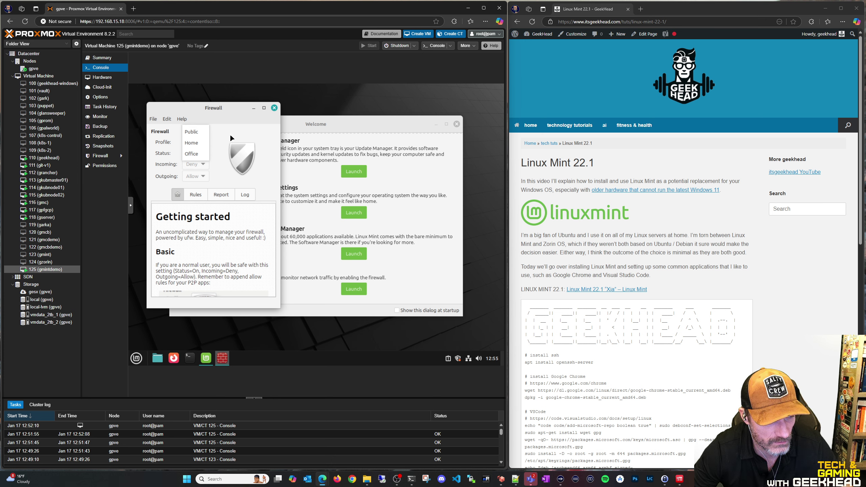
left_click(274, 109)
left_click(275, 108)
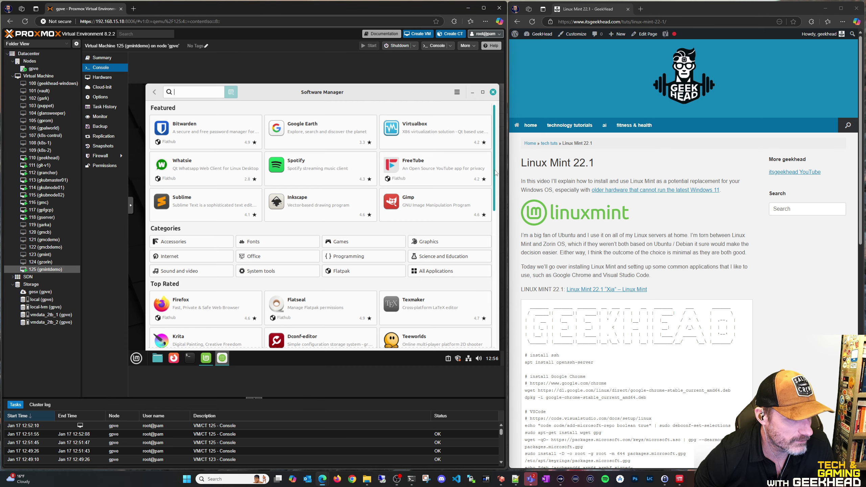
left_click_drag(496, 167, 502, 213)
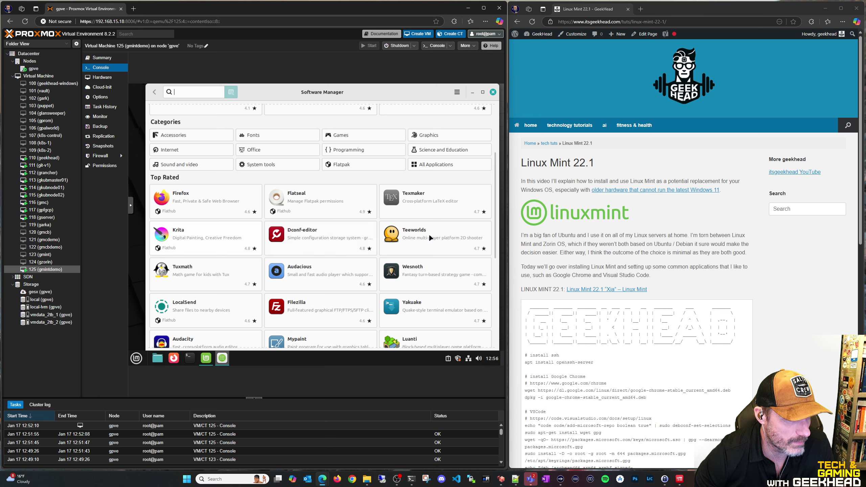
scroll(230, 219, "down", 2)
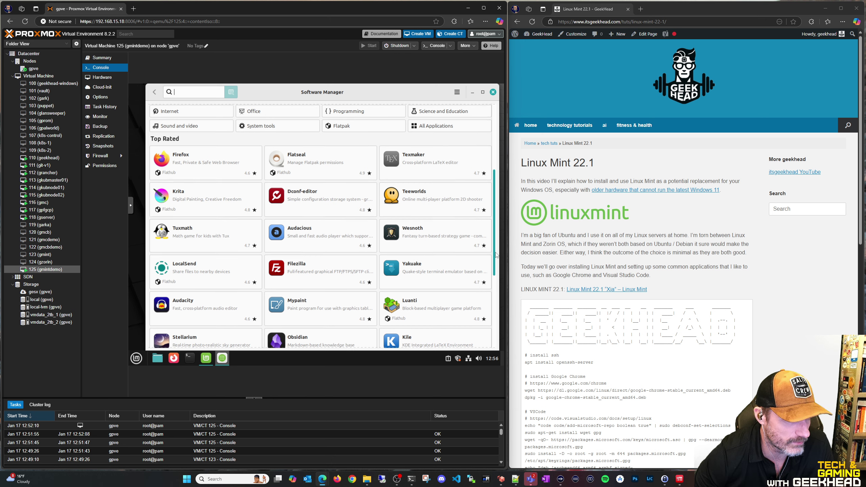
left_click_drag(496, 255, 492, 298)
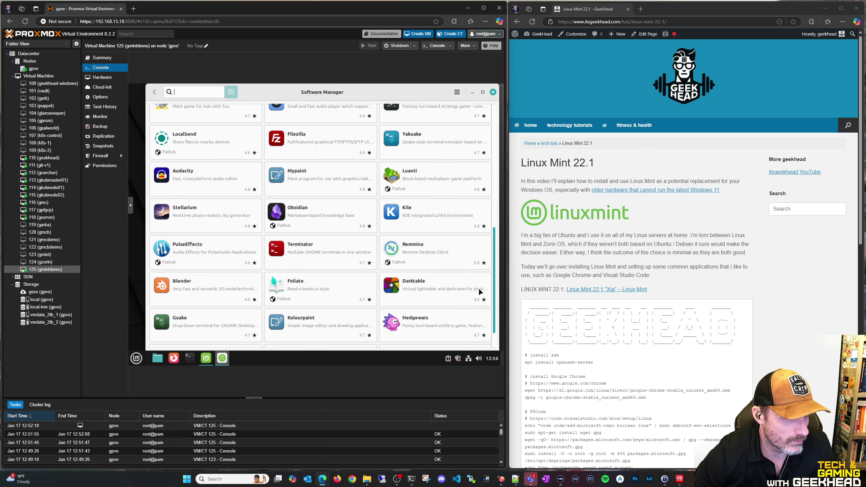
left_click(420, 235)
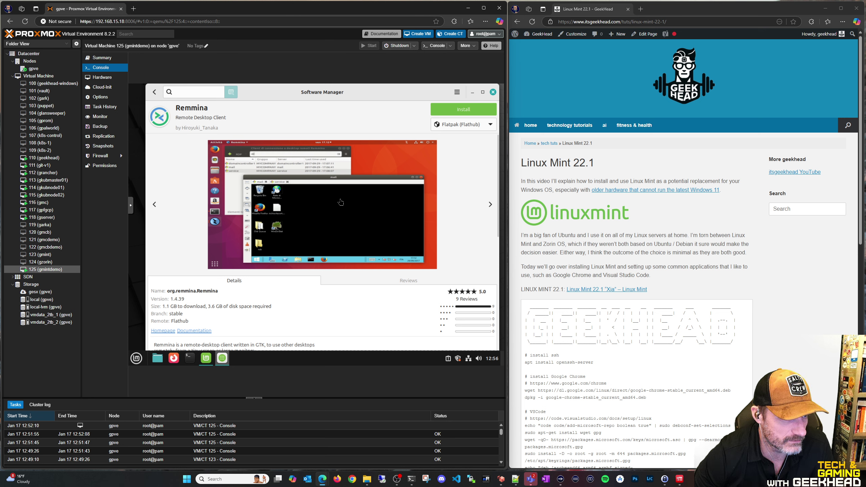
left_click(156, 91)
scroll(405, 264, "down", 1)
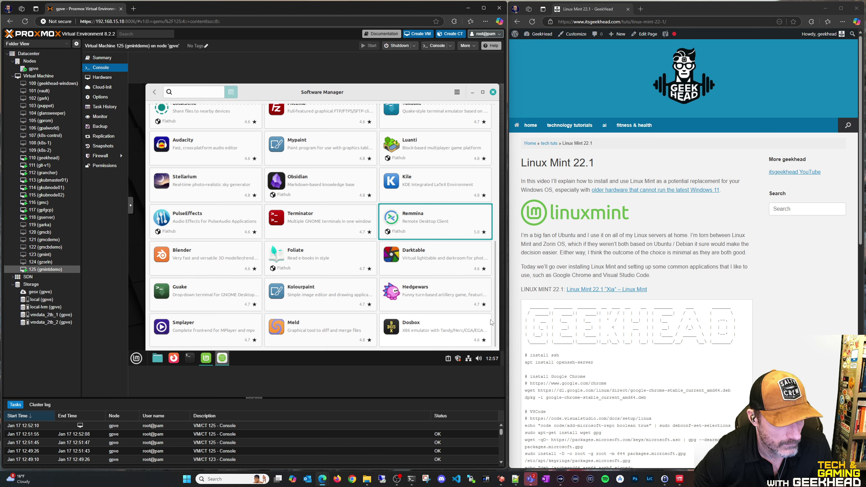
scroll(497, 322, "up", 15)
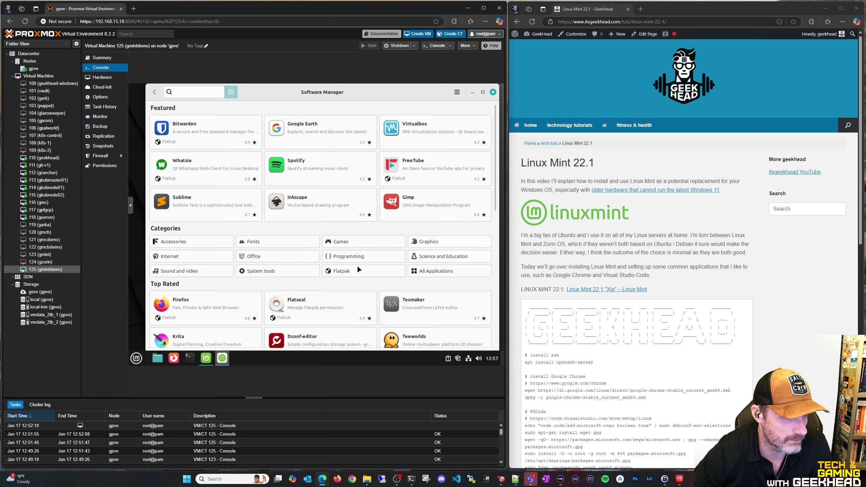
Close Software Manager and Welcome, then open a terminal with Ctrl+Alt+T and enlarge it
left_click(493, 92)
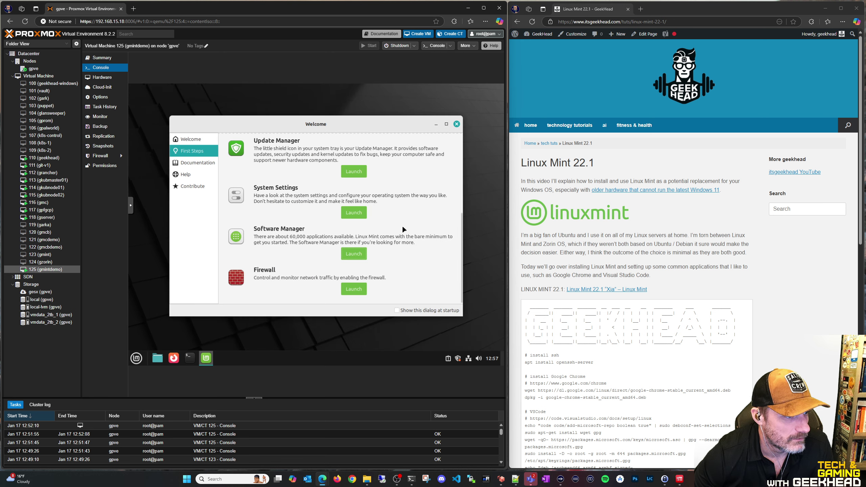
left_click(456, 124)
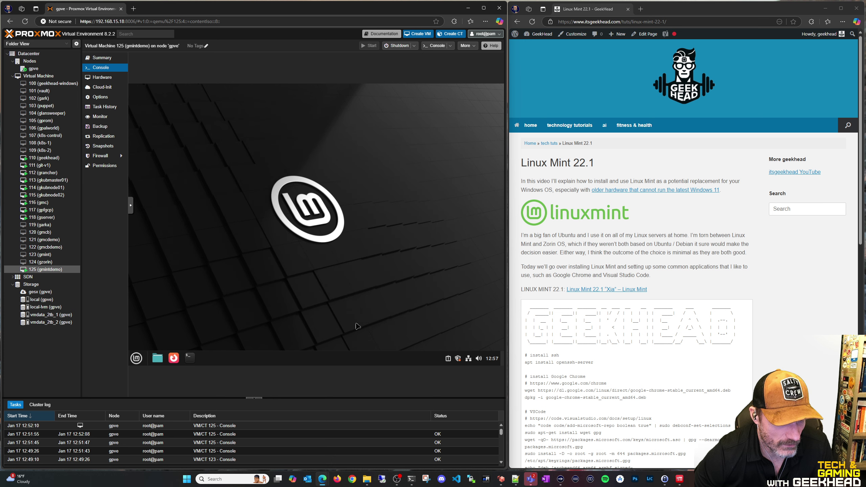
key("ctrl+alt+t")
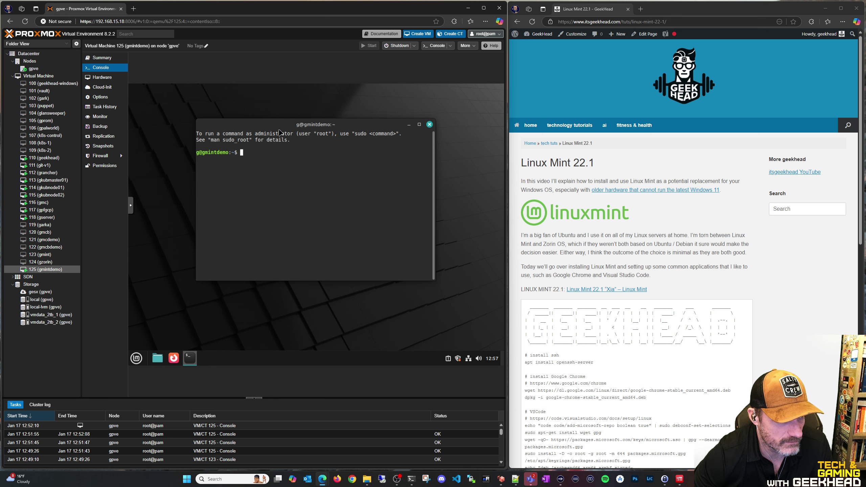
left_click_drag(315, 124, 283, 114)
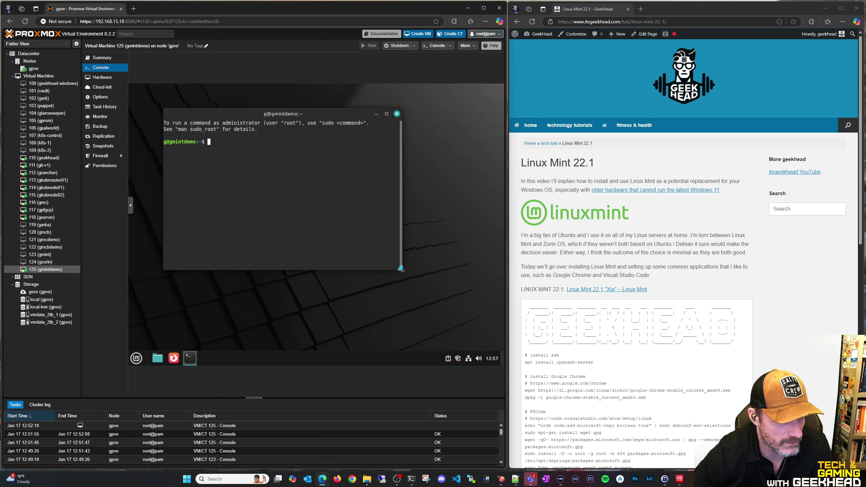
left_click_drag(401, 273, 455, 295)
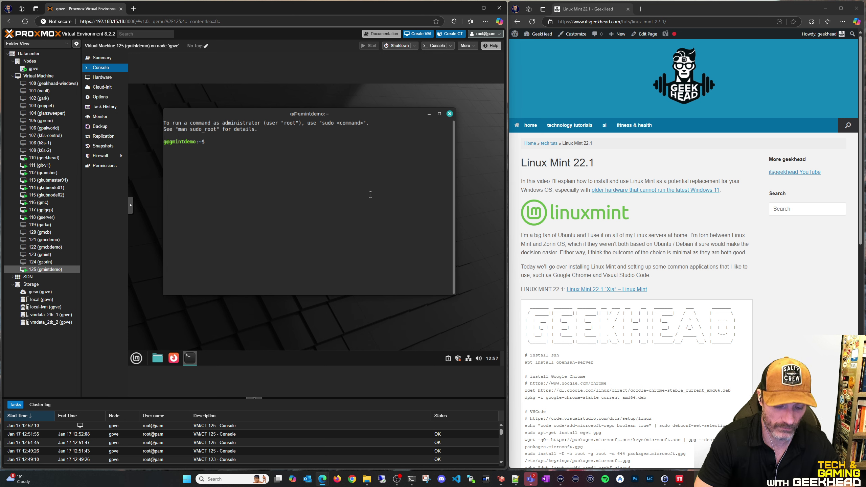
Become root in the VM terminal with sudo su and the sudo password
type("apt ins")
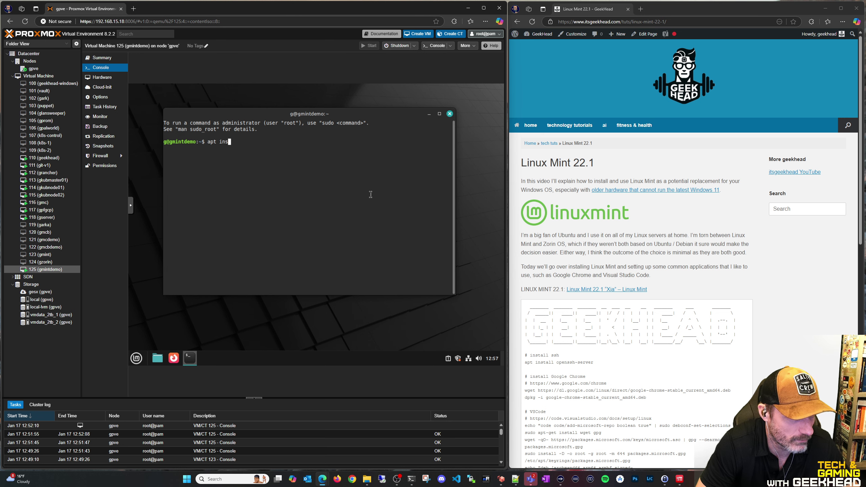
key("BackSpace")
key("BackSpace")
key("BackSpace")
type("sudo su")
key("Return")
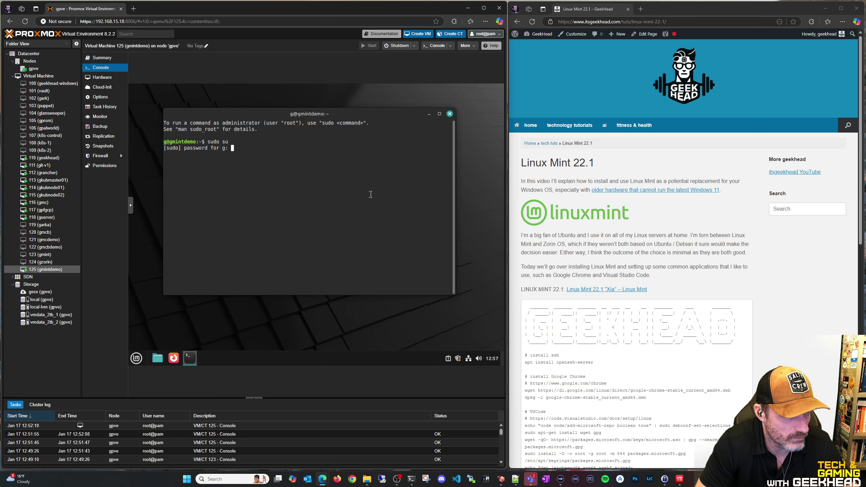
type("******")
key("Return")
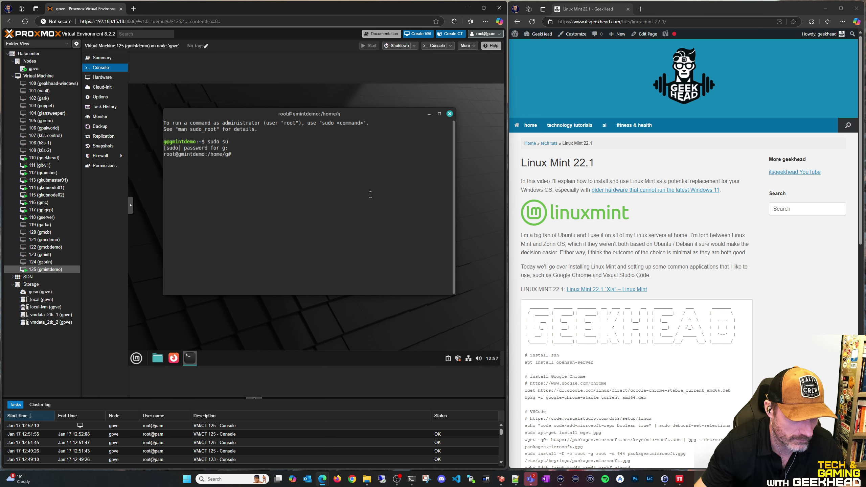
Install the OpenSSH server with apt install openssh-server, confirming with y
left_click_drag(525, 363, 593, 362)
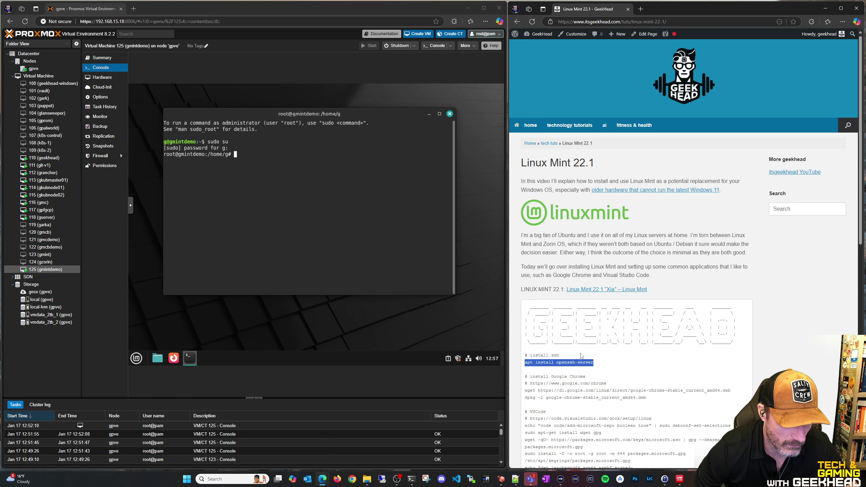
right_click(325, 204)
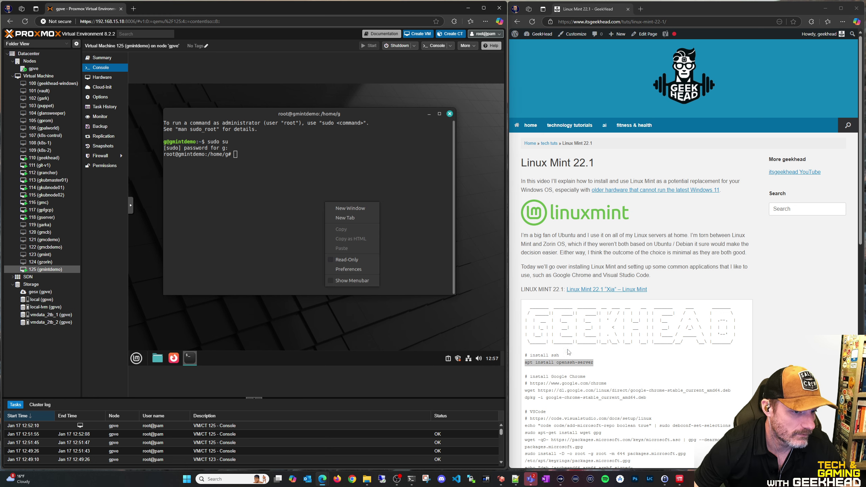
right_click(566, 362)
left_click(584, 243)
right_click(291, 207)
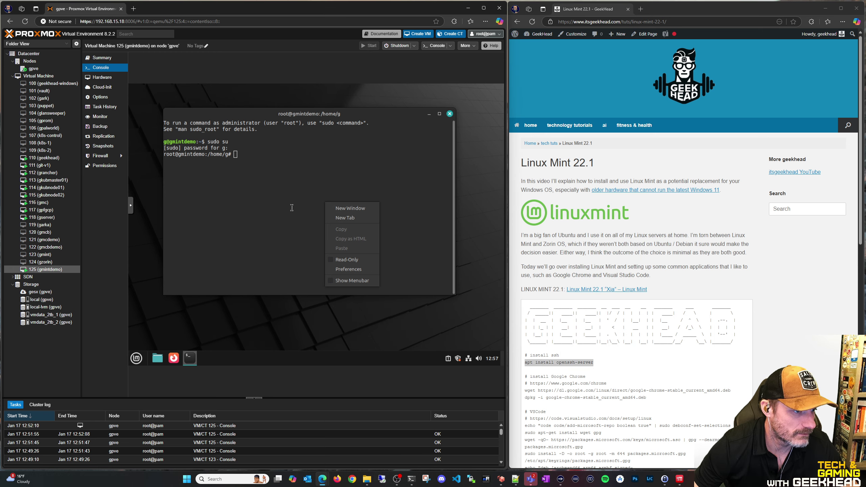
left_click(249, 204)
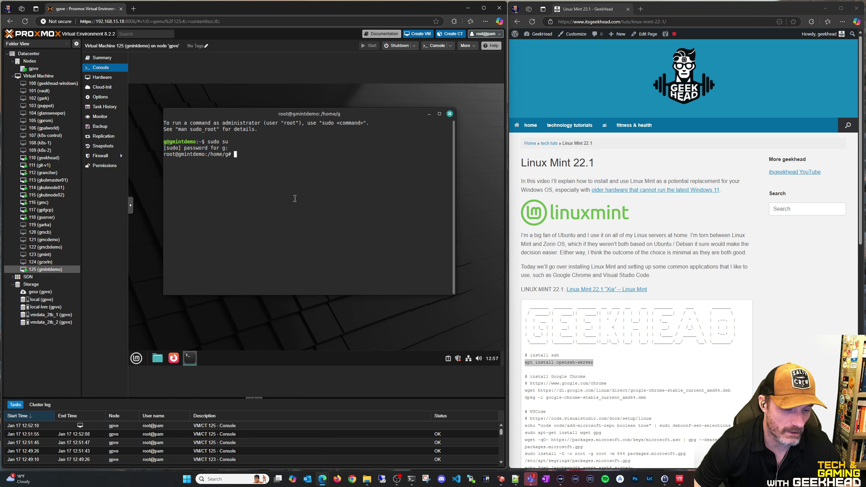
type("apt insta")
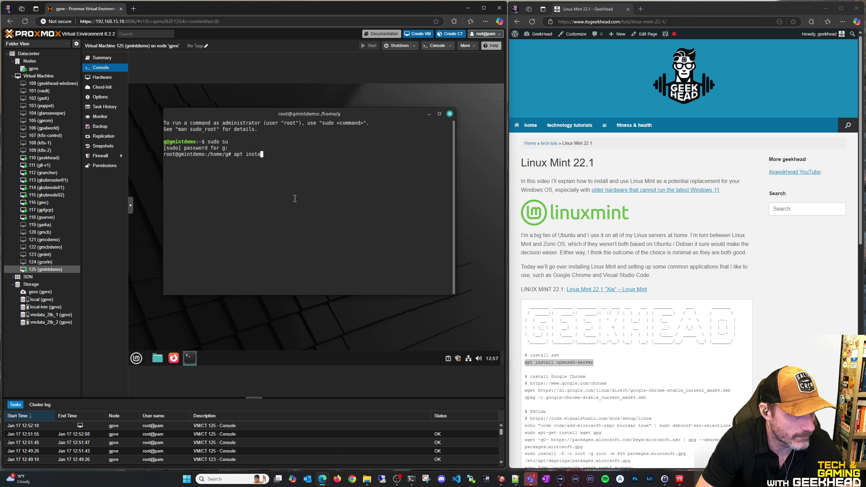
type("ll openssh-server")
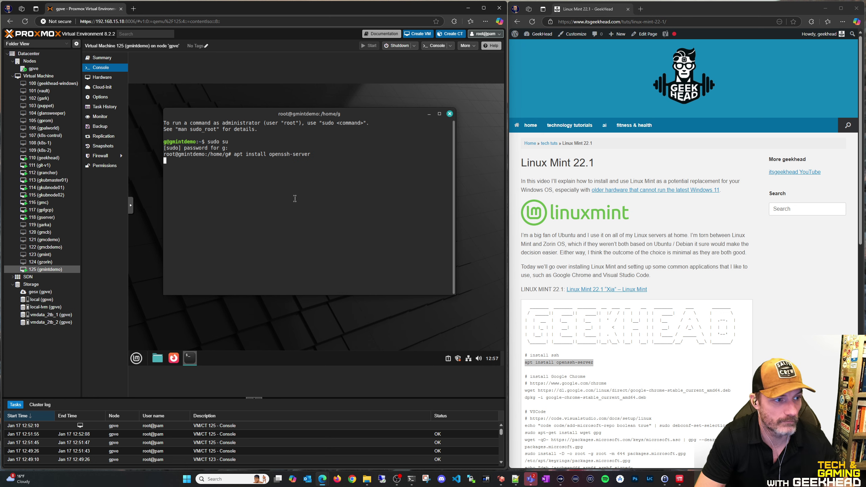
key("Return")
type("y")
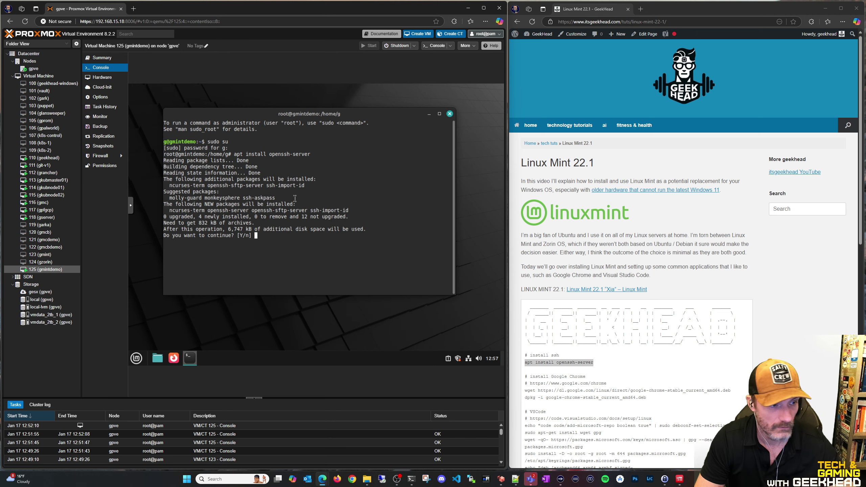
key("Return")
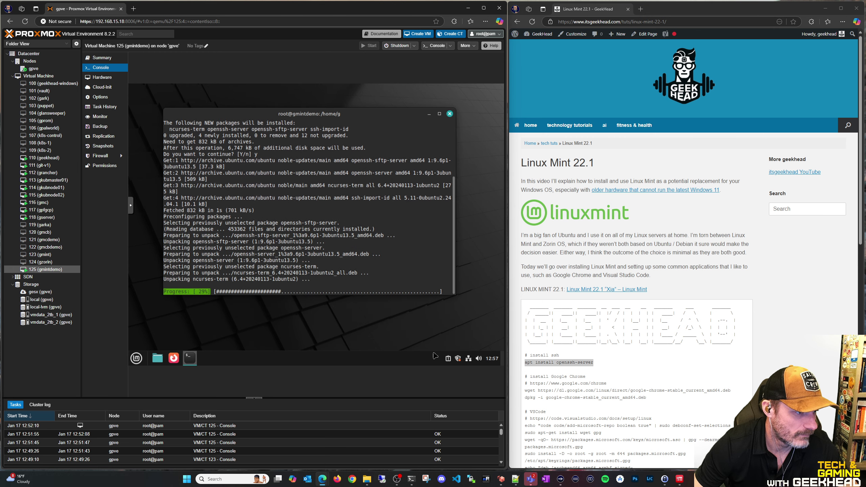
Open a PowerShell window from the host taskbar
triple_click(559, 362)
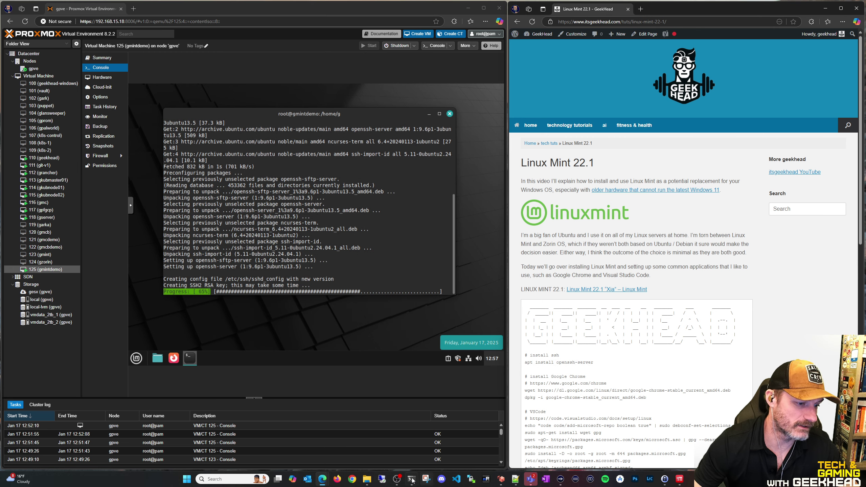
mouse_move(412, 479)
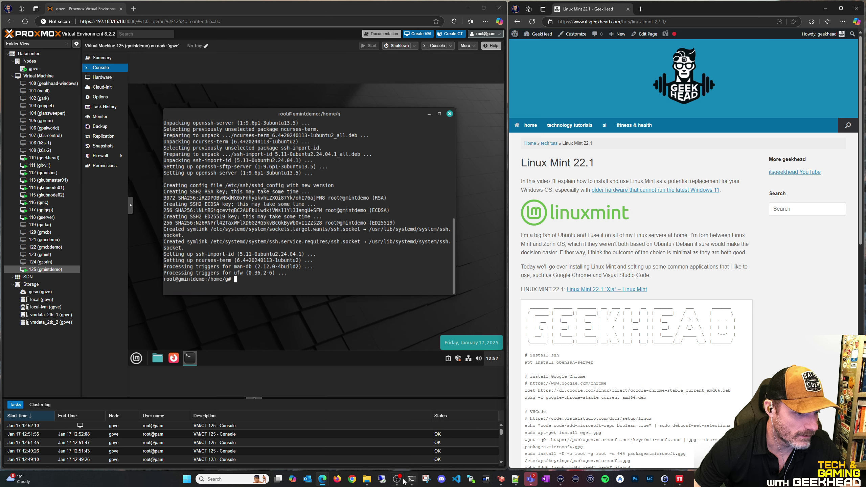
left_click(416, 478)
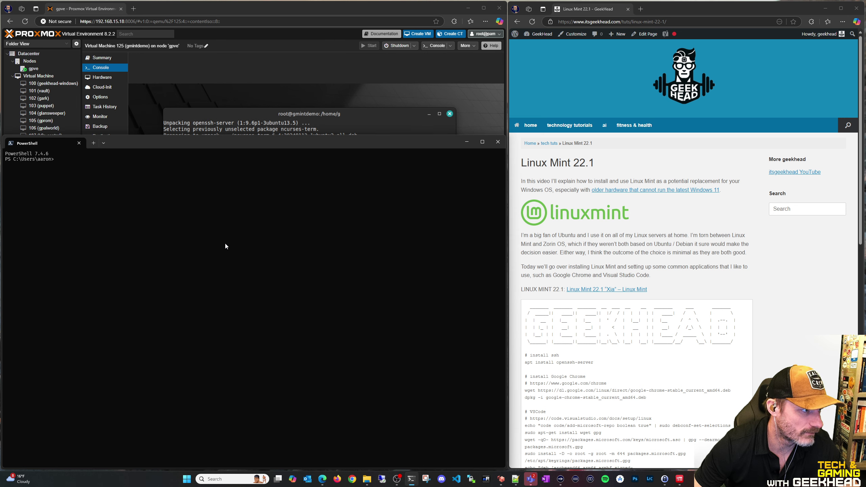
SSH into the Mint VM at 192.168.15.130, accepting the host key and entering the password
type("ssh g@192.")
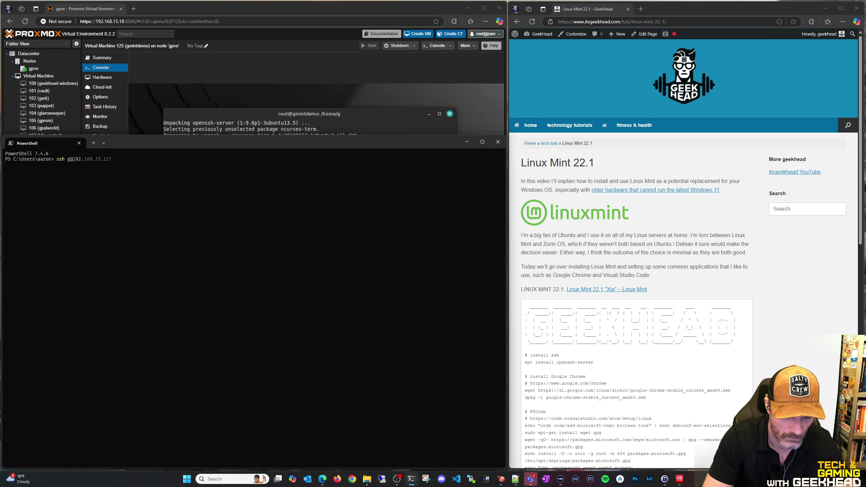
type("8.15..16")
type("130")
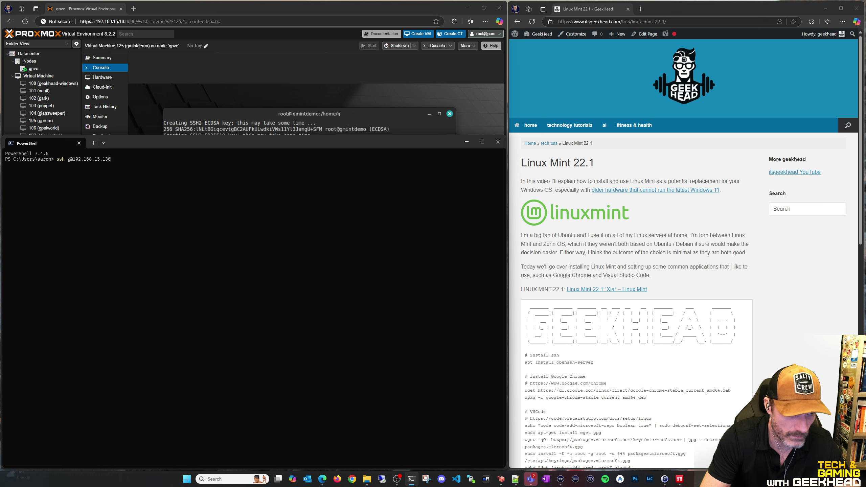
key("Return")
type("yes")
key("Return")
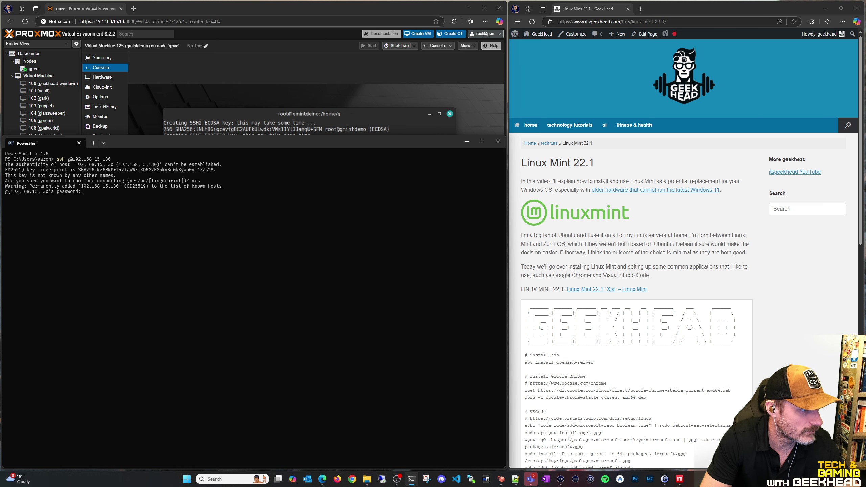
key("Return")
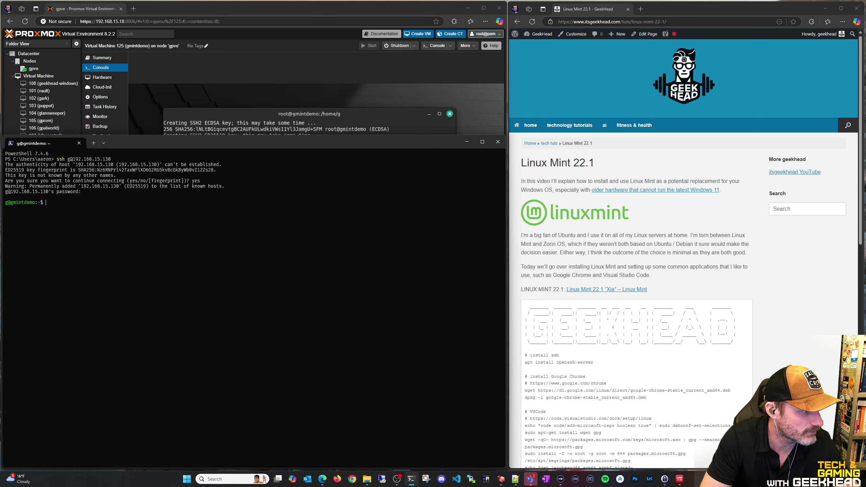
Switch to a root shell with sudo su and the account password
type("sudo su")
key("Return")
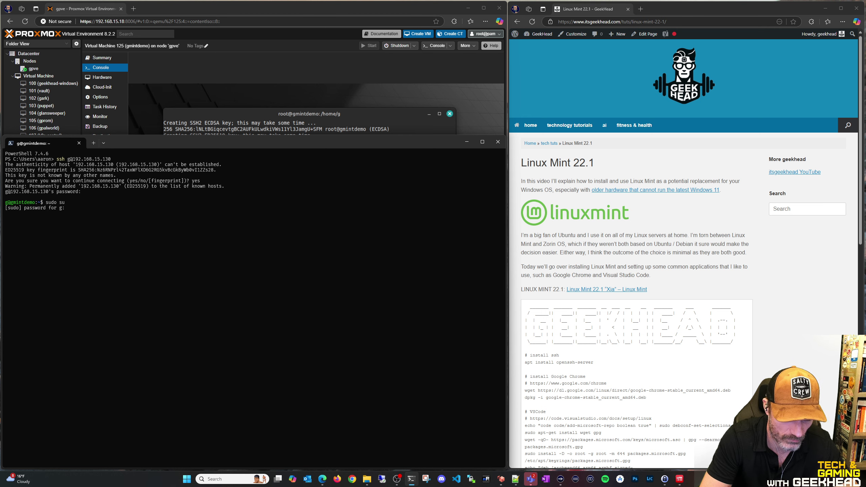
type("*****")
key("Return")
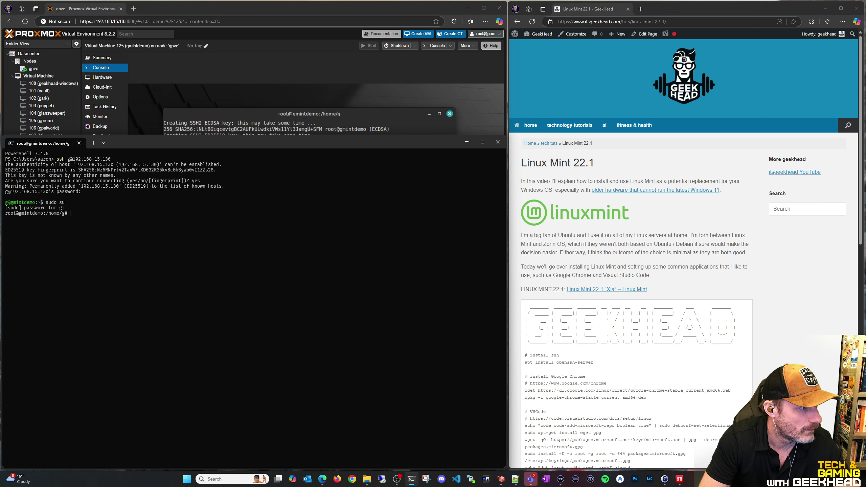
key("Return")
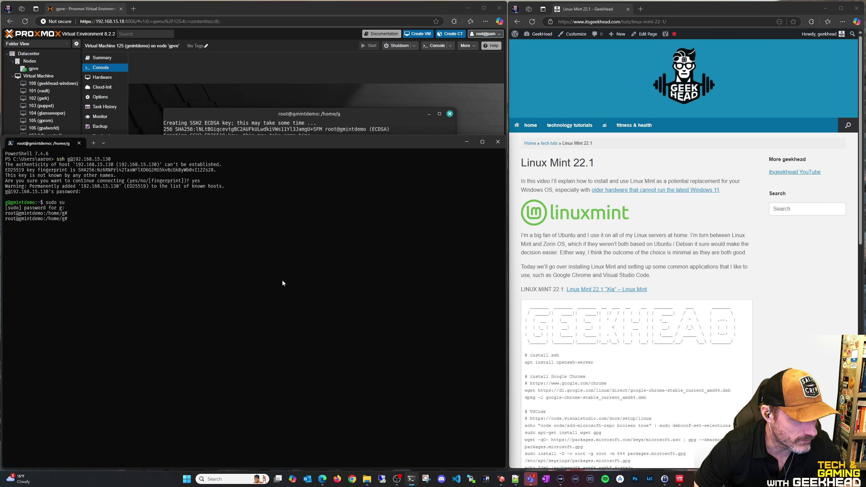
Shorten the terminal to reveal the VM console and look over the guide's Chrome section
left_click_drag(315, 137, 315, 186)
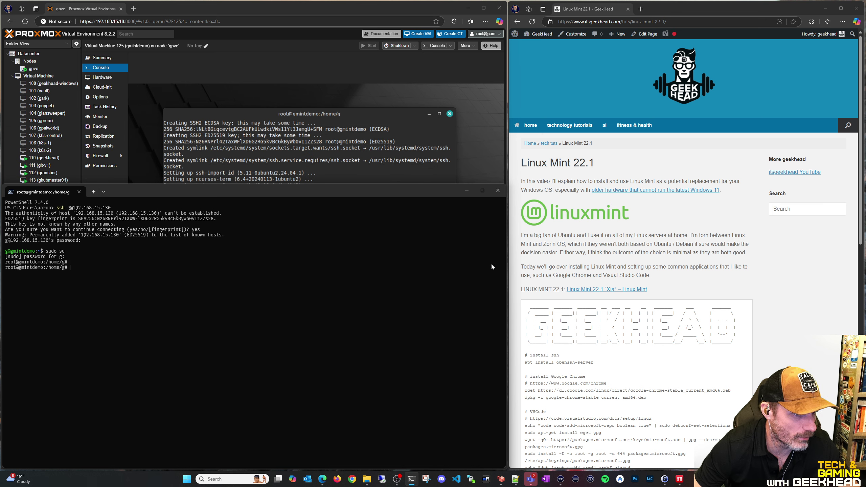
left_click_drag(529, 376, 586, 383)
left_click(607, 389)
Copy the Chrome wget and dpkg commands from the guide, clearing an early paste from the prompt
left_click_drag(529, 383, 606, 383)
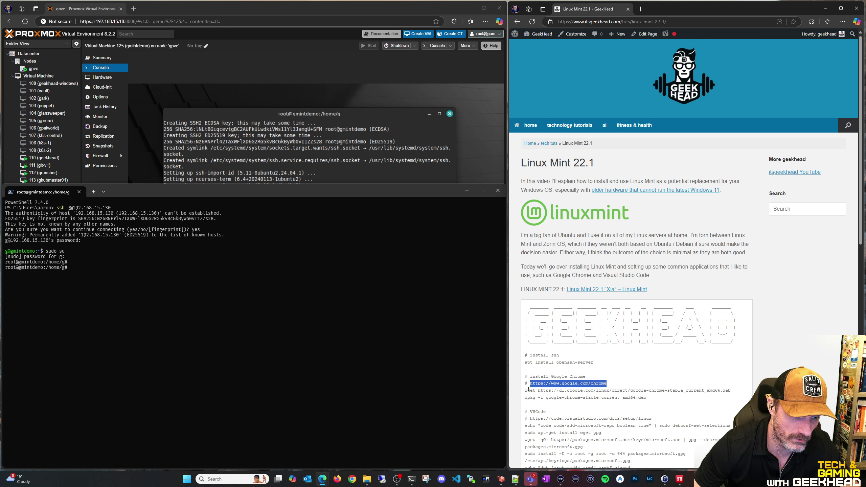
left_click_drag(524, 391, 727, 401)
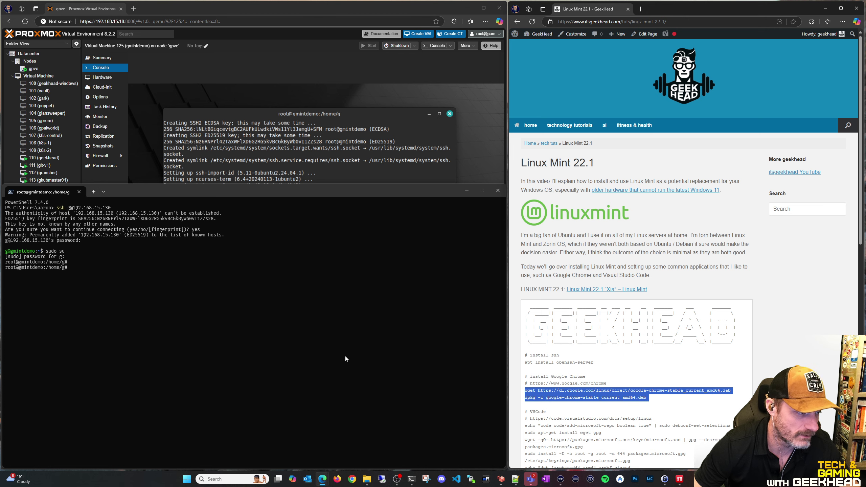
right_click(221, 338)
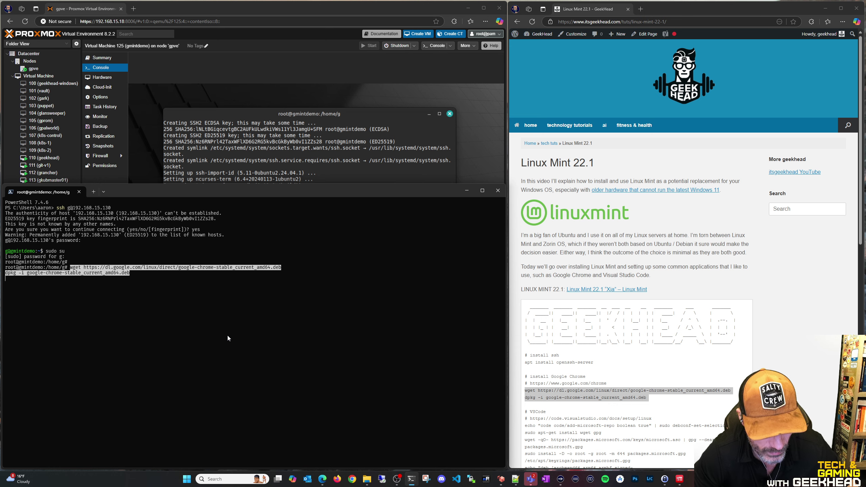
key("BackSpace")
key("BackSpace")
key("BackSpace")
key("BackSpace")
key("BackSpace")
key("BackSpace")
key("BackSpace")
key("BackSpace")
key("Up")
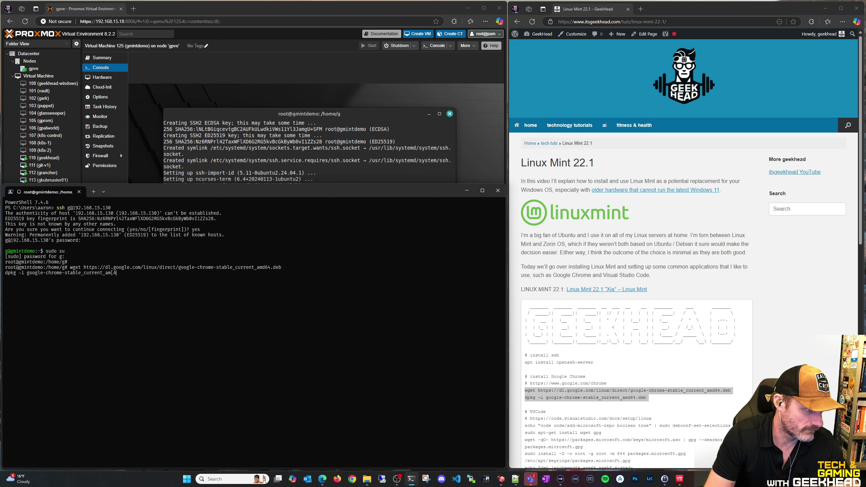
key("BackSpace")
key("BackSpace")
key("BackSpace")
key("BackSpace")
key("BackSpace")
key("BackSpace")
key("BackSpace")
key("BackSpace")
key("BackSpace")
key("BackSpace")
key("BackSpace")
key("BackSpace")
key("BackSpace")
key("BackSpace")
key("BackSpace")
key("BackSpace")
key("BackSpace")
key("BackSpace")
key("BackSpace")
key("BackSpace")
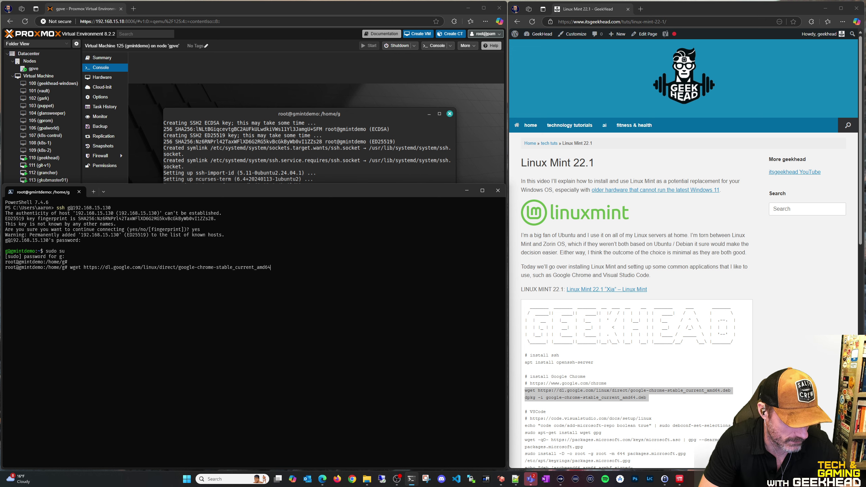
key("BackSpace")
key("BackSpace")
key("BackSpace")
key("BackSpace")
key("BackSpace")
key("BackSpace")
key("BackSpace")
key("BackSpace")
key("BackSpace")
key("BackSpace")
key("BackSpace")
key("BackSpace")
key("BackSpace")
key("BackSpace")
key("BackSpace")
key("BackSpace")
key("BackSpace")
key("BackSpace")
key("BackSpace")
key("BackSpace")
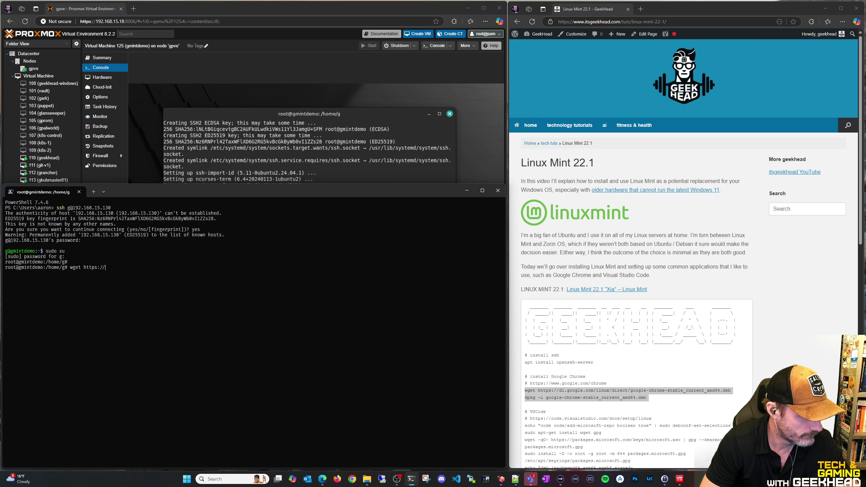
Change into Downloads and run the pasted Chrome download and dpkg install commands
type("cd Dow")
key("Tab")
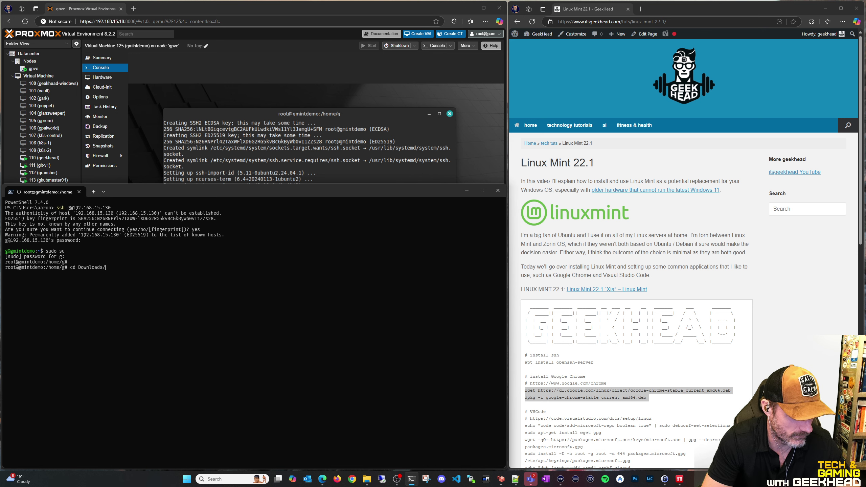
key("Return")
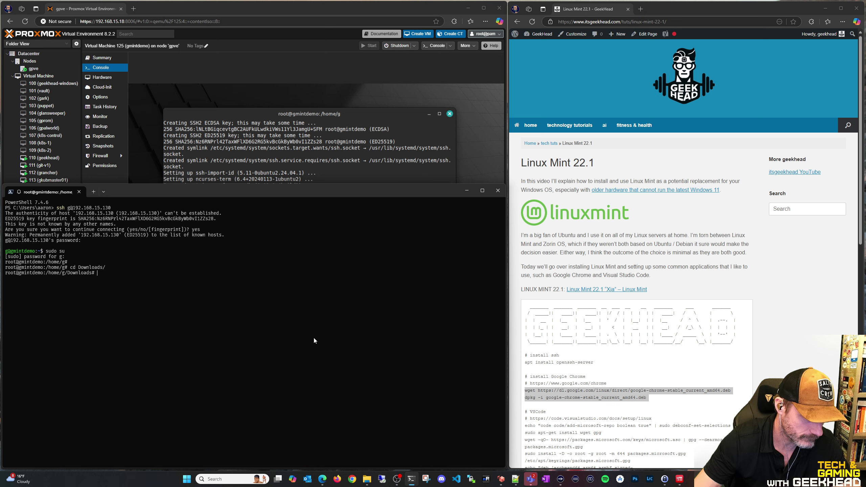
right_click(227, 374)
key("Return")
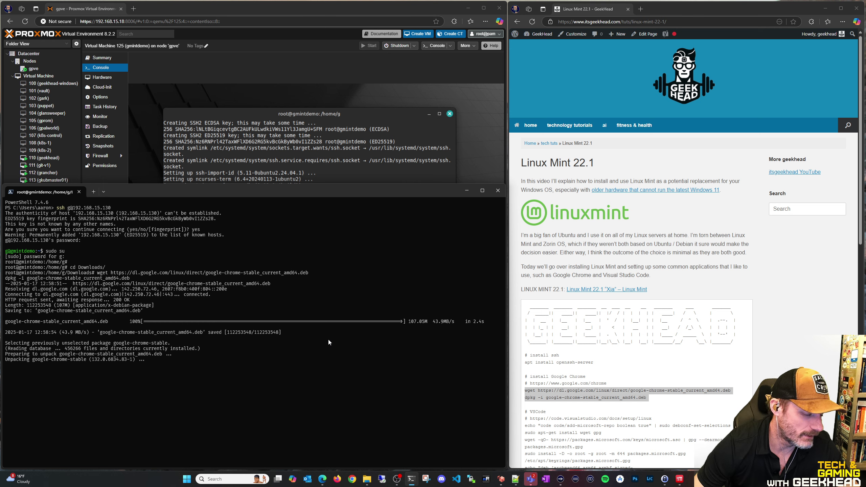
Launch Google Chrome from the Mint menu's Internet category in the VM console
left_click(321, 65)
left_click(136, 358)
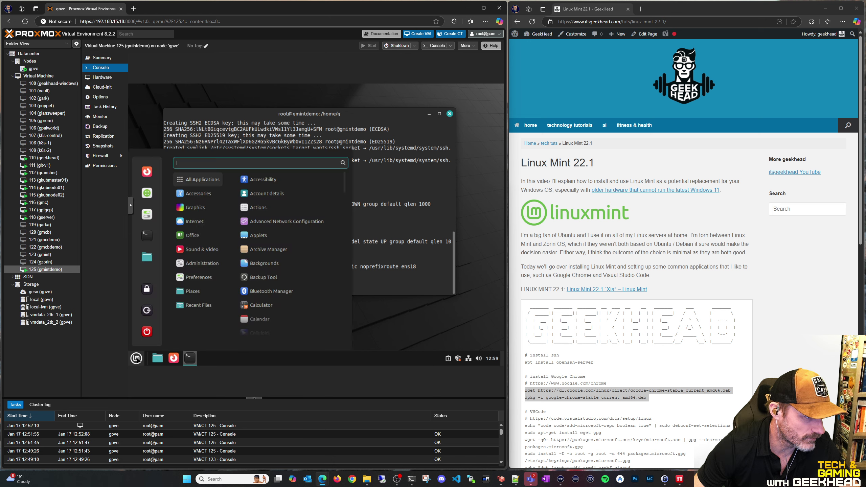
mouse_move(196, 221)
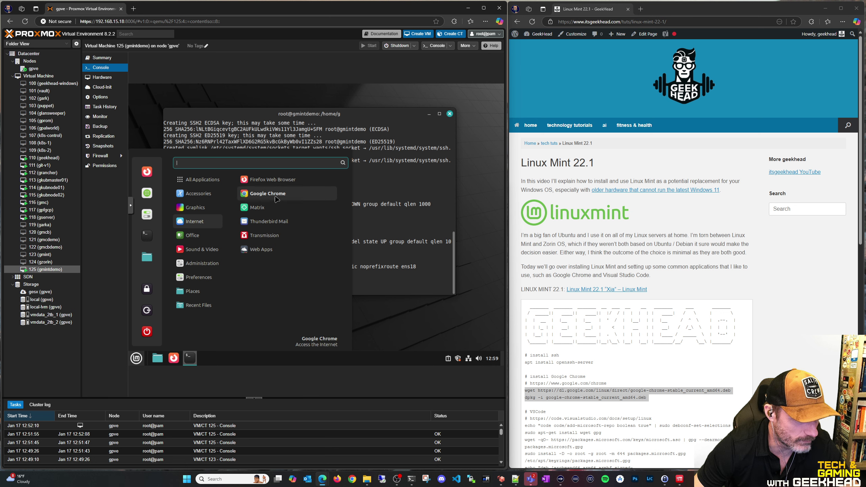
left_click(271, 194)
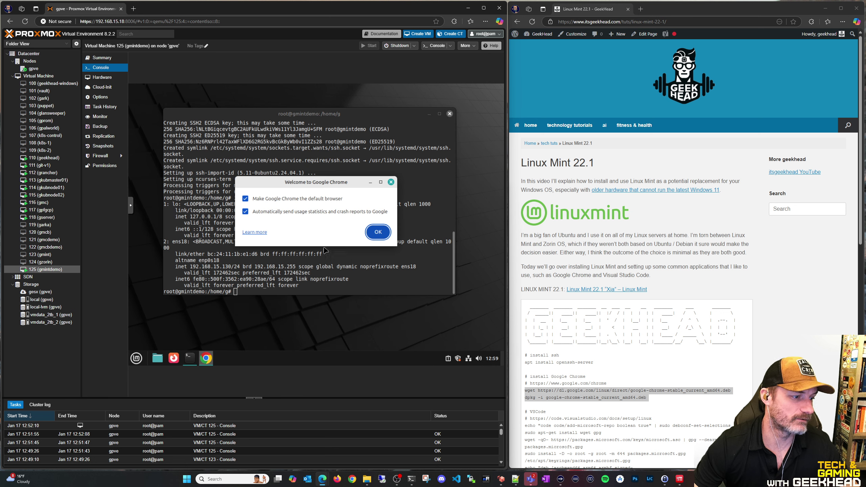
Accept Chrome's welcome defaults, skip signing in, and acknowledge the ad privacy notice
left_click(368, 230)
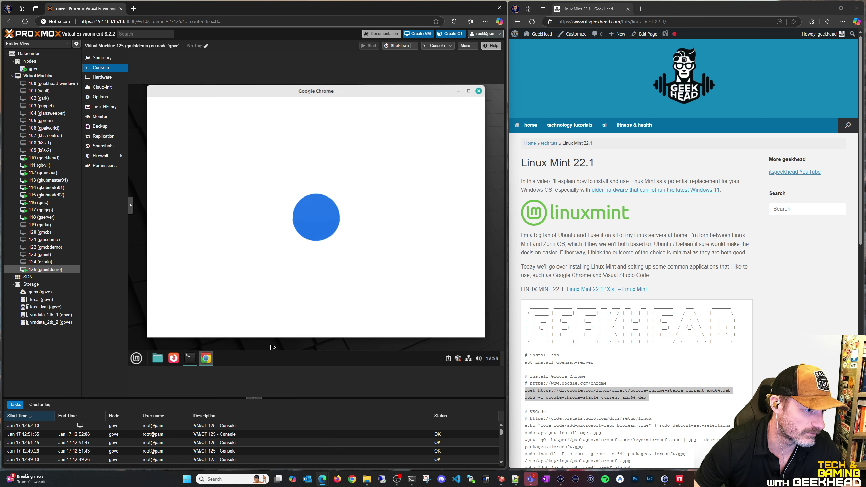
left_click(468, 90)
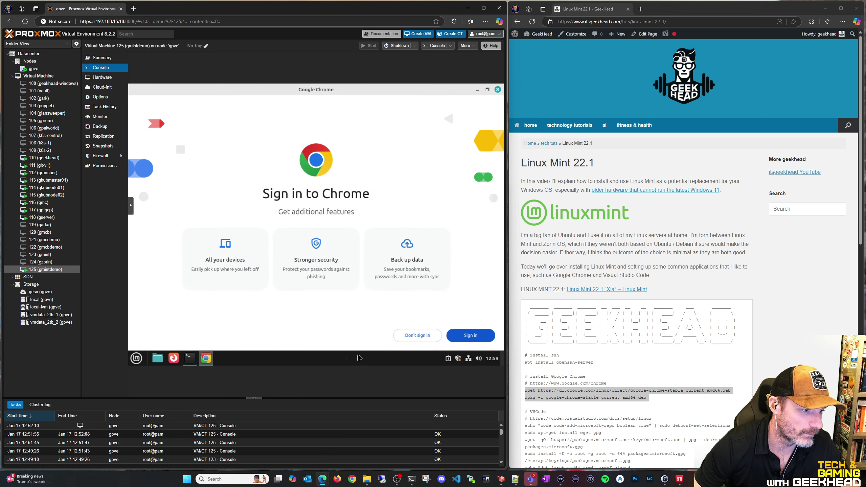
left_click(411, 337)
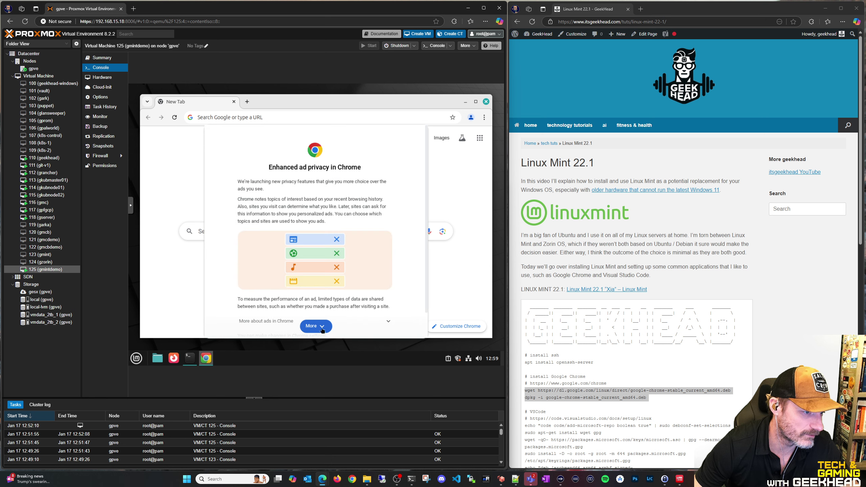
left_click(325, 326)
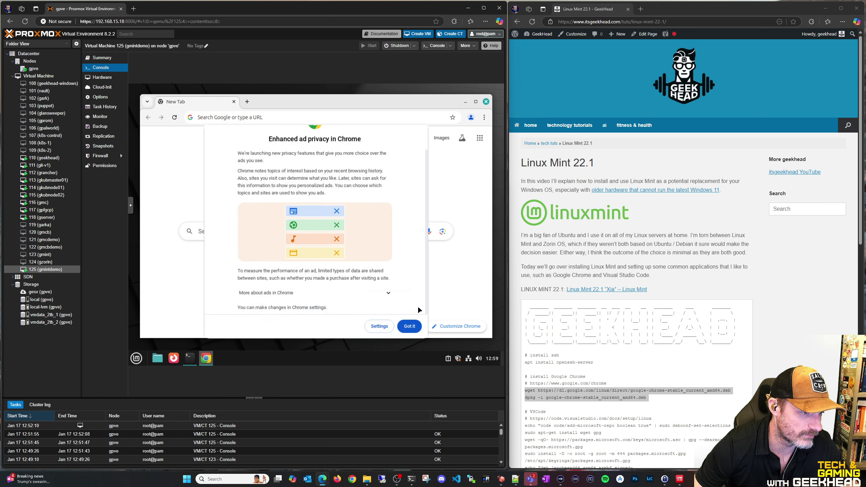
left_click(410, 327)
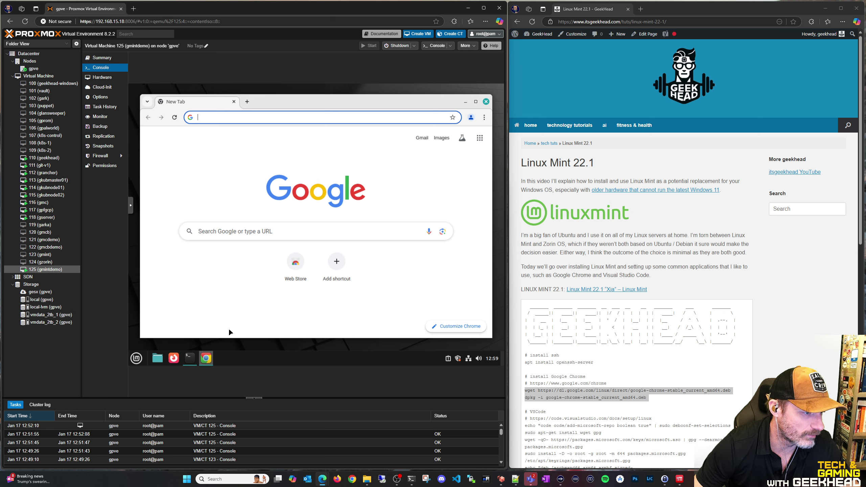
Pin Google Chrome to the panel and minimize its window
right_click(209, 361)
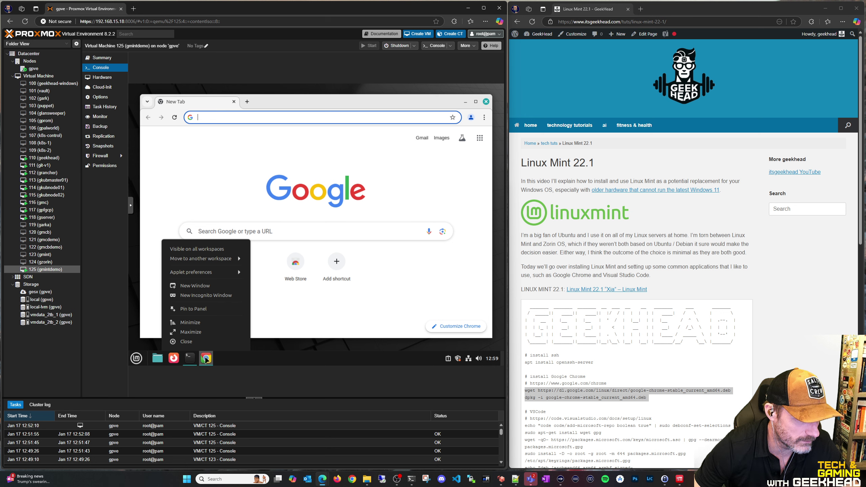
left_click(193, 309)
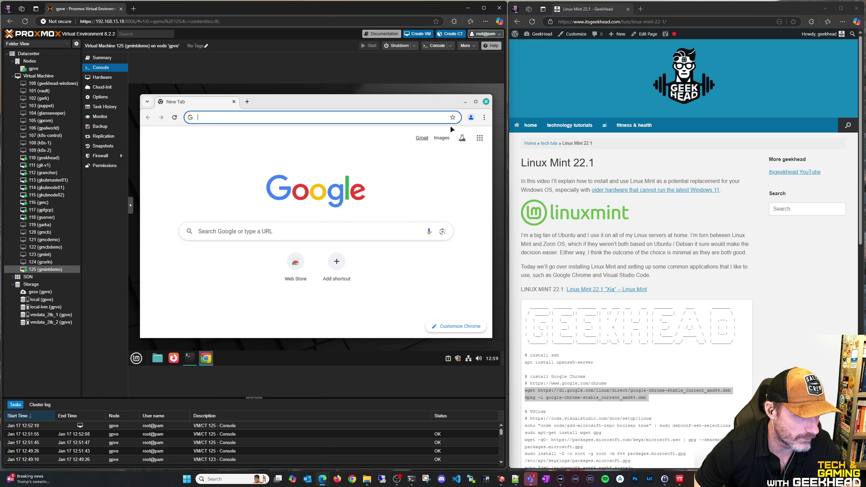
left_click(206, 358)
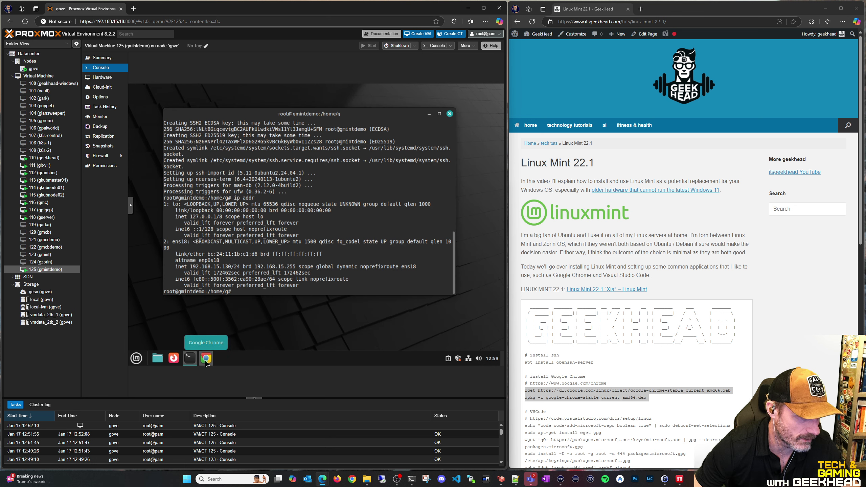
Open the VS Code docs Linux setup page in a new browser tab
left_click(410, 479)
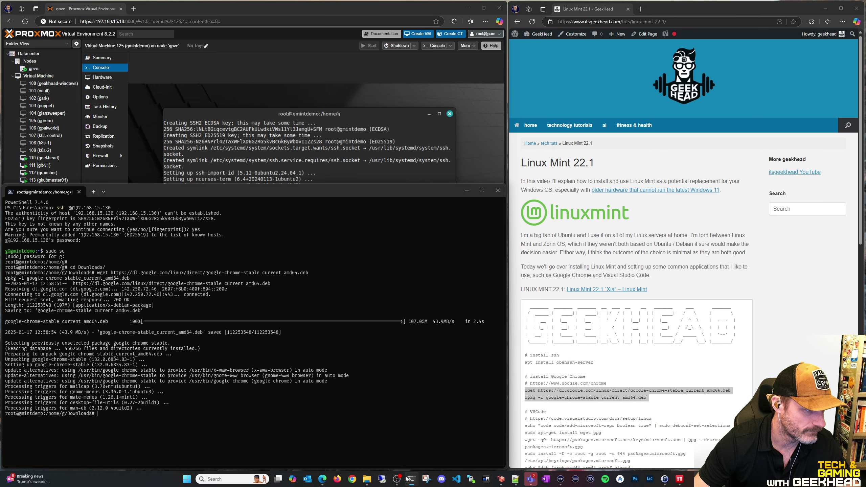
scroll(716, 387, "down", 3)
scroll(715, 387, "down", 3)
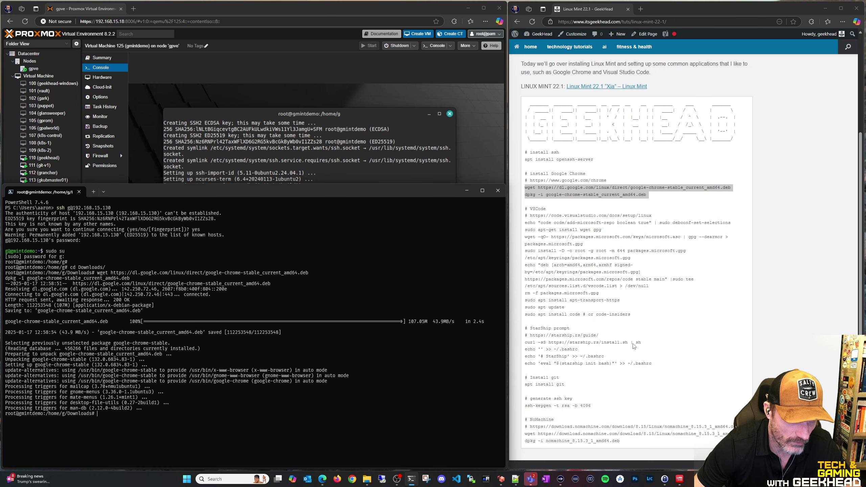
left_click_drag(530, 215, 652, 215)
key("ctrl+c")
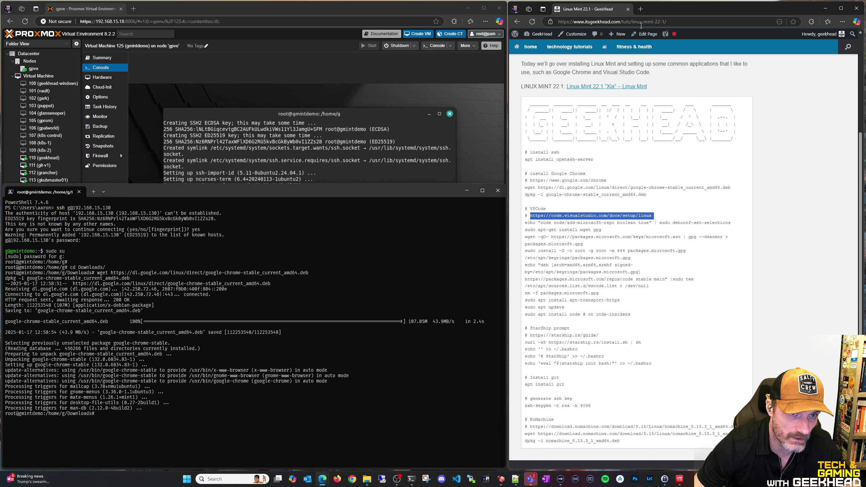
left_click(640, 8)
key("ctrl+v")
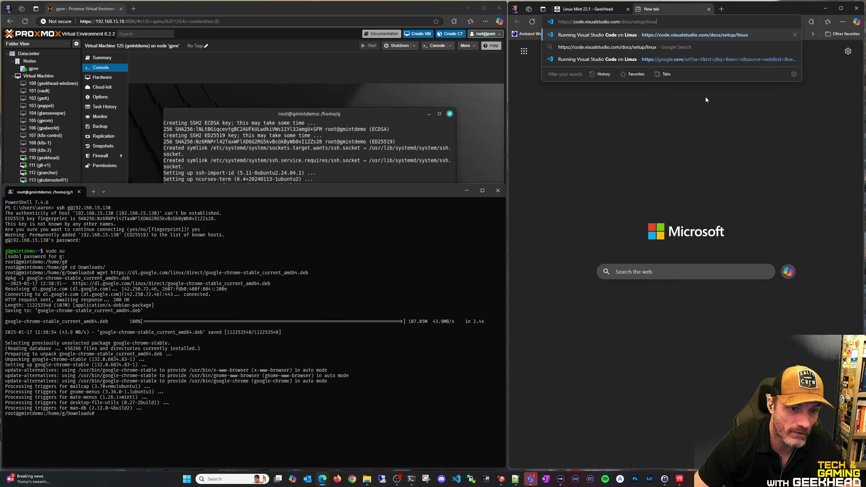
key("Return")
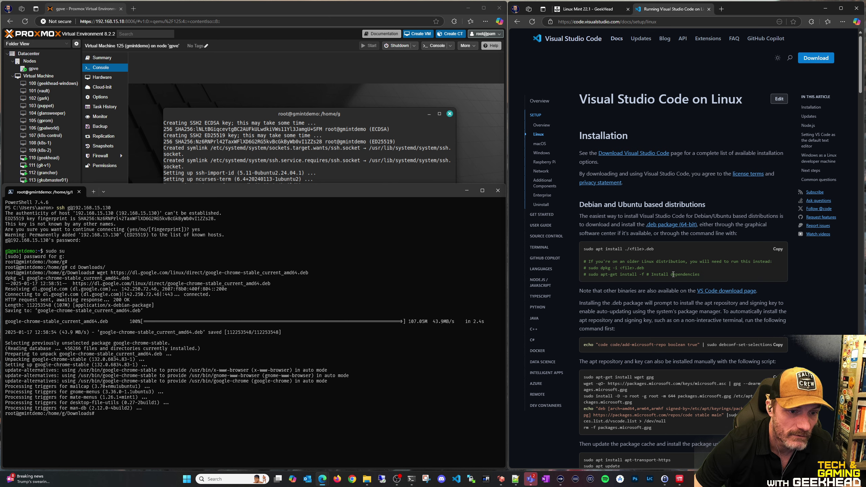
Review the debconf, keyring and repository commands on the page, then return to the Mint guide tab
scroll(619, 336, "down", 2)
scroll(620, 337, "down", 1)
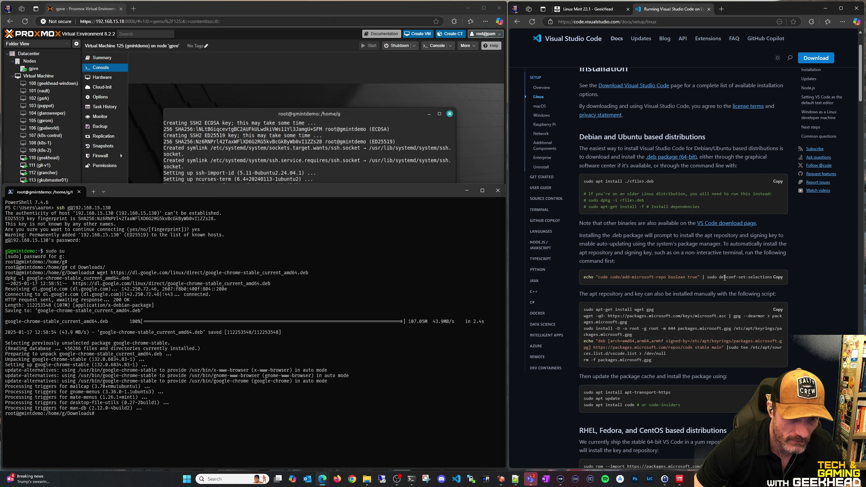
left_click_drag(719, 278, 773, 277)
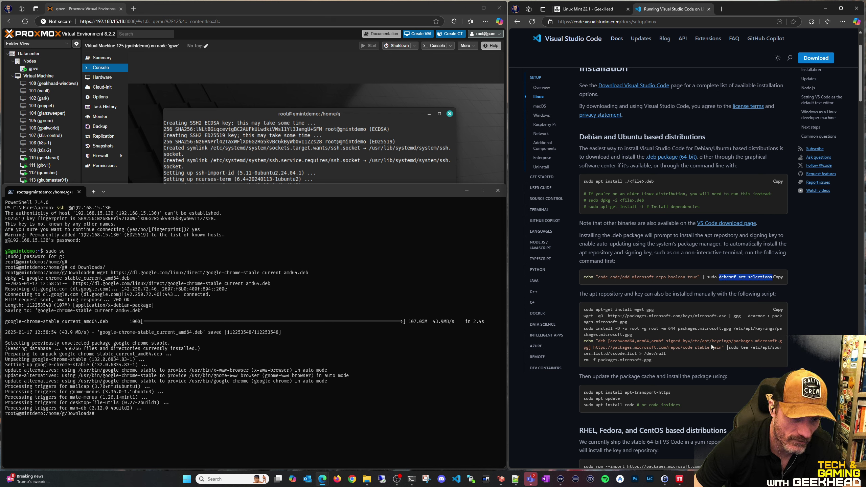
scroll(721, 332, "down", 1)
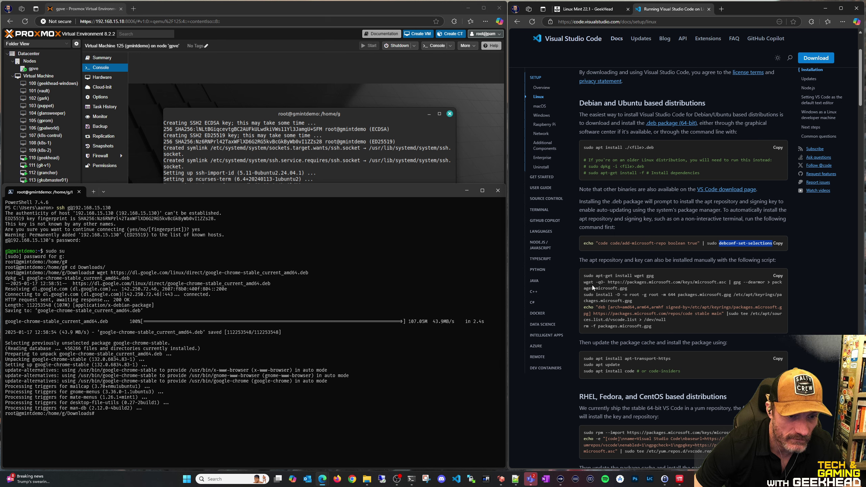
left_click_drag(605, 294, 619, 300)
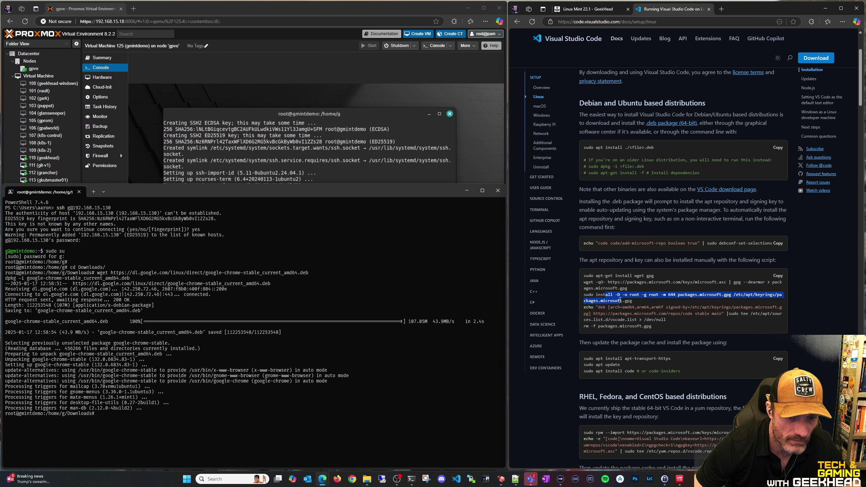
left_click_drag(707, 319, 637, 308)
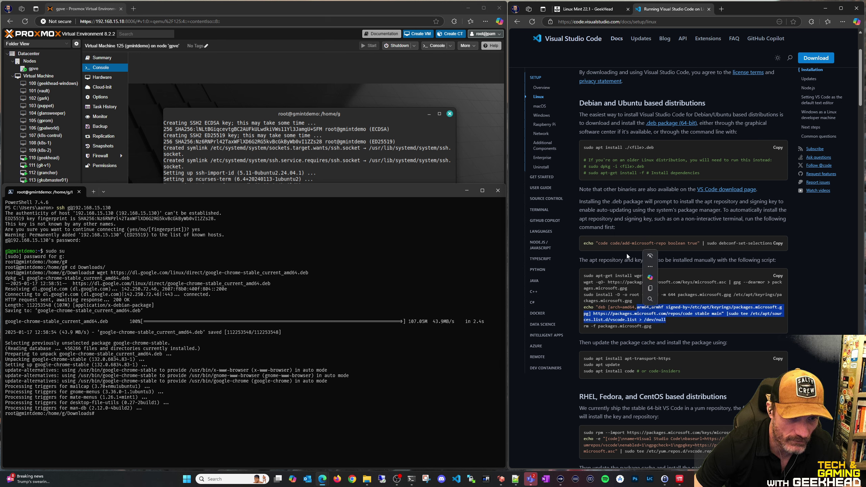
left_click(609, 244)
left_click_drag(609, 244, 675, 245)
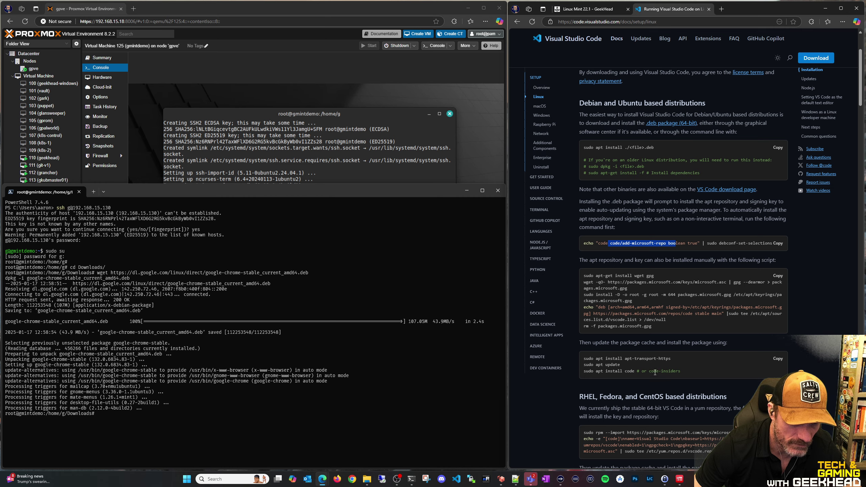
scroll(654, 371, "down", 3)
scroll(674, 319, "up", 3)
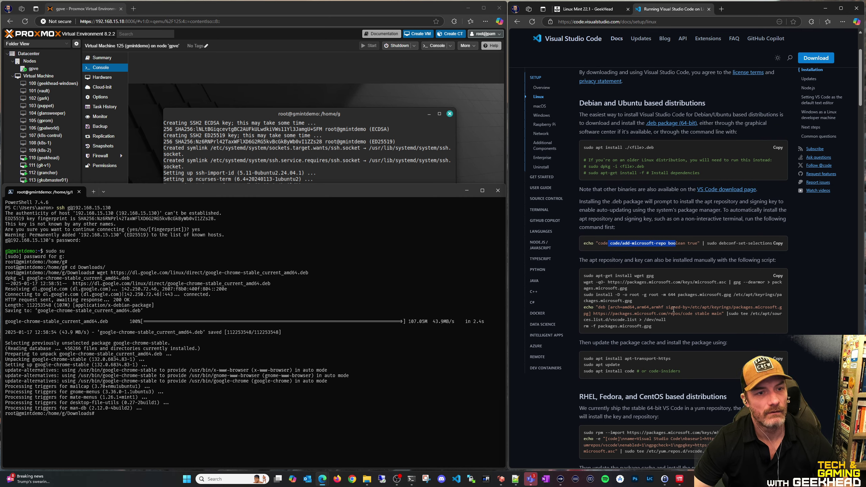
left_click(591, 9)
Paste the guide's VSCode repository and 'sudo apt install code' commands into the SSH session and run them
double_click(562, 250)
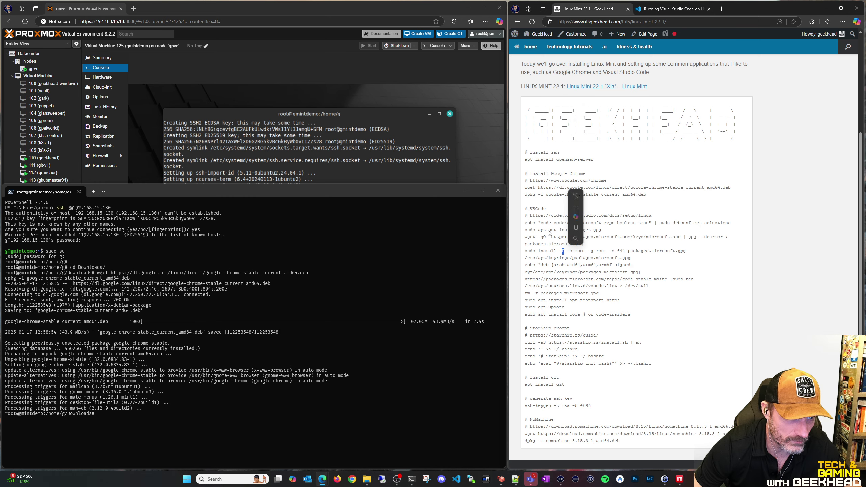
left_click_drag(525, 222, 631, 316)
key("ctrl+c")
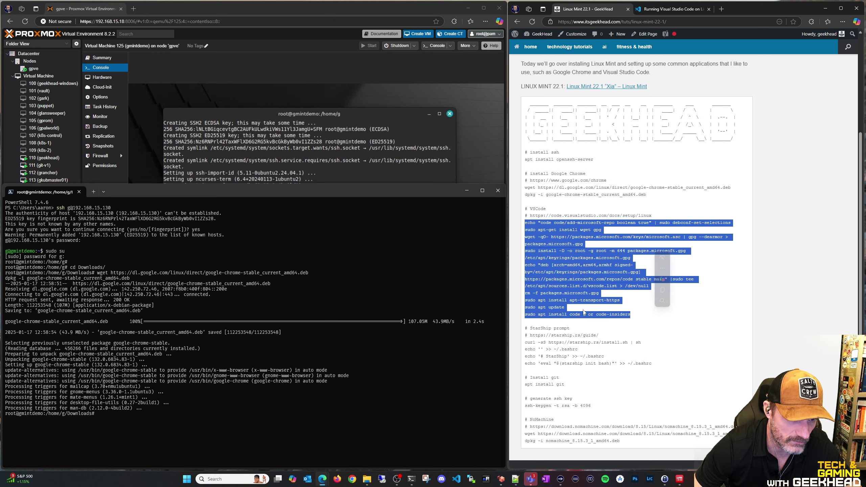
left_click(579, 314, "shift")
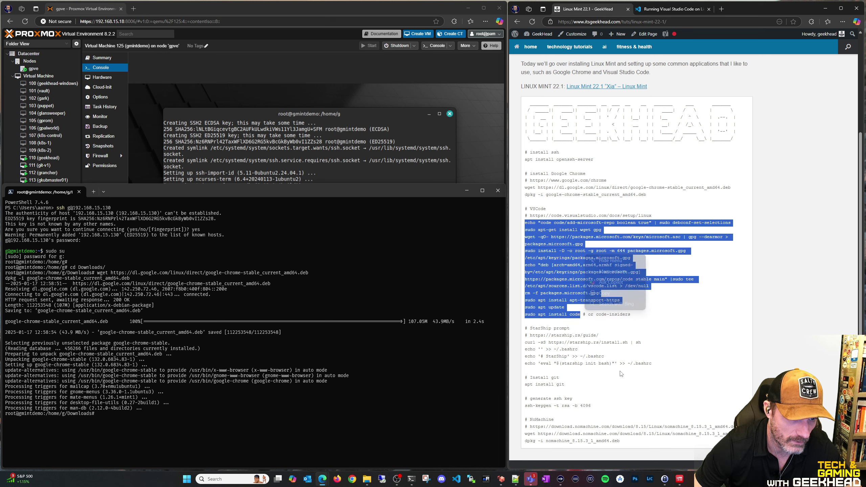
right_click(369, 355)
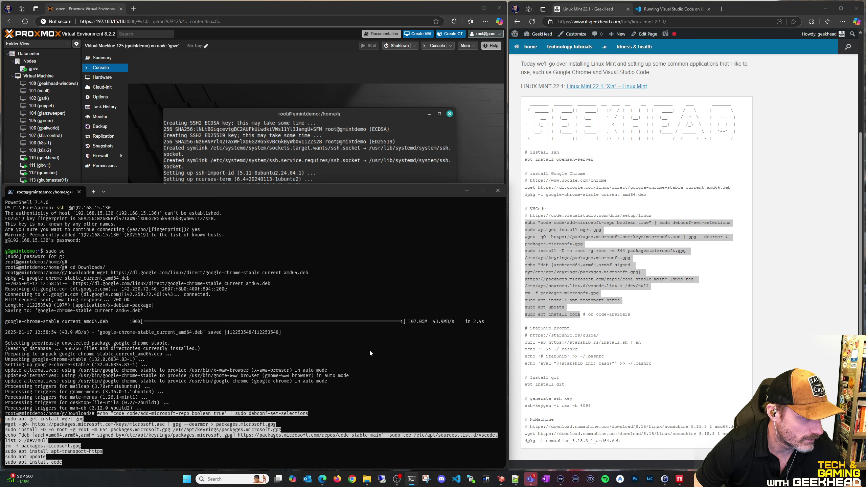
key("Return")
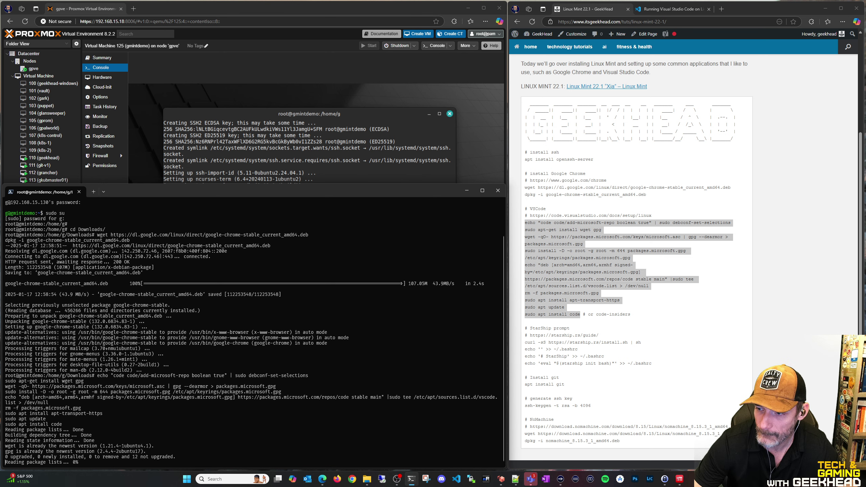
left_click(825, 314)
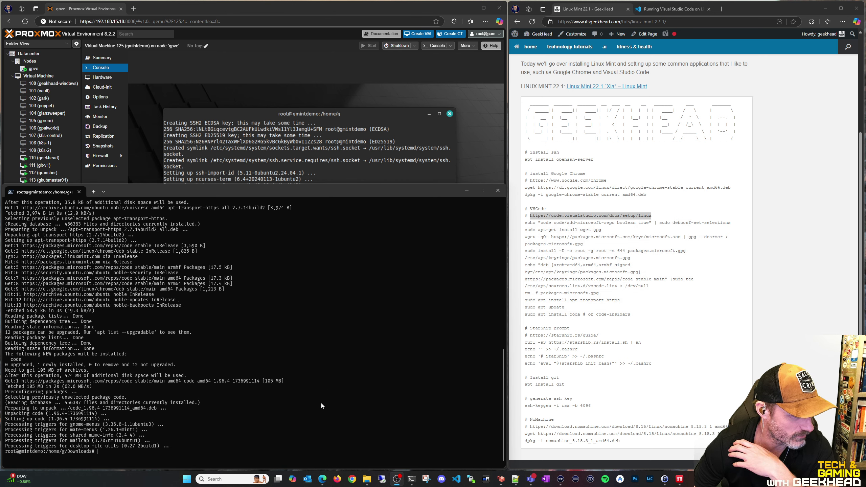
left_click(267, 106)
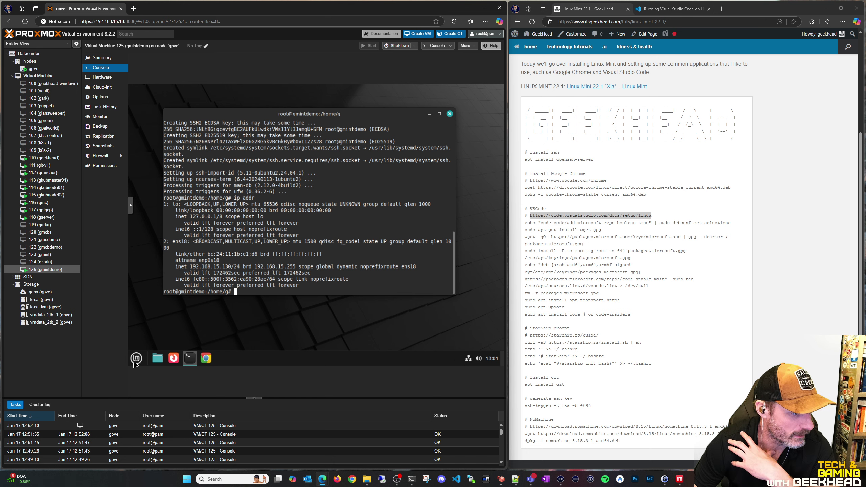
Launch Visual Studio Code from the Mint menu's Programming category, pin it to the panel, and close it
left_click(136, 361)
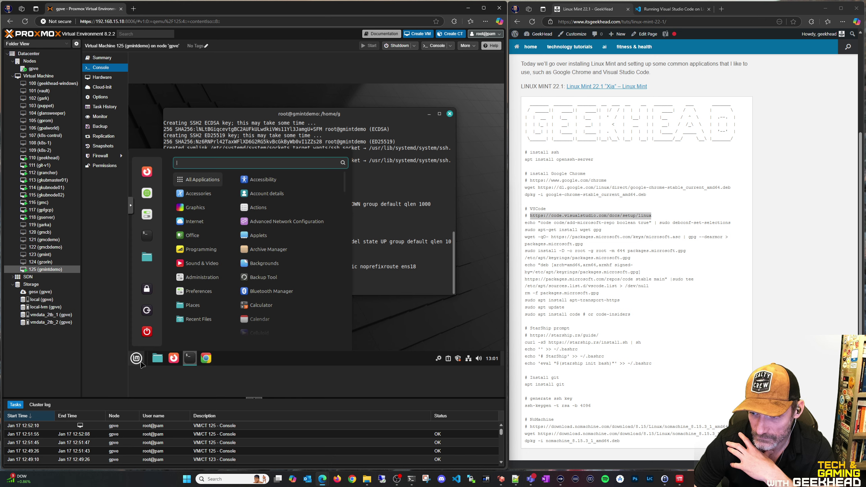
mouse_move(201, 250)
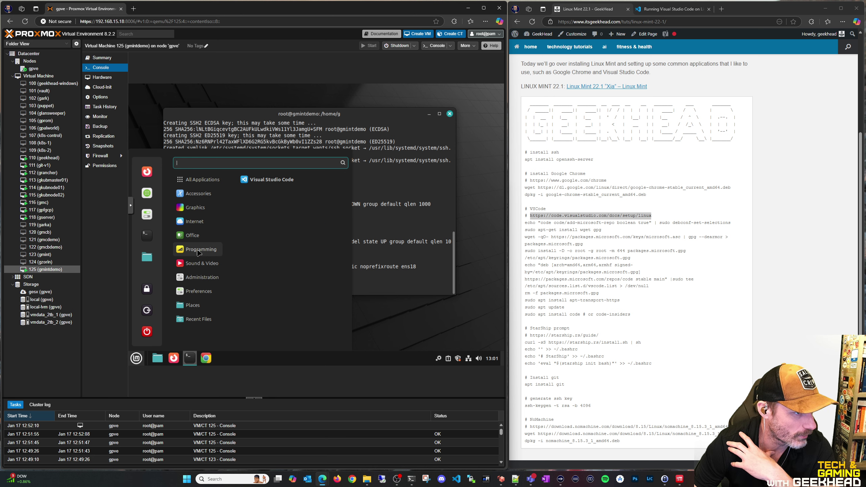
left_click(278, 182)
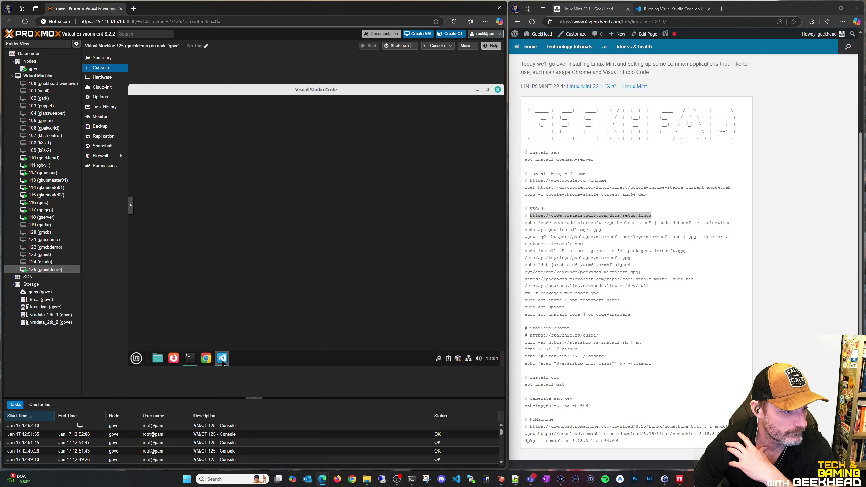
right_click(222, 362)
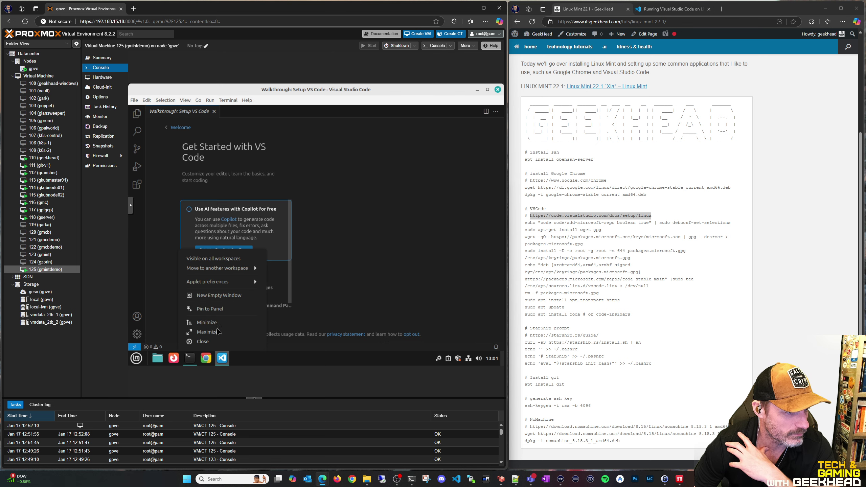
left_click(215, 309)
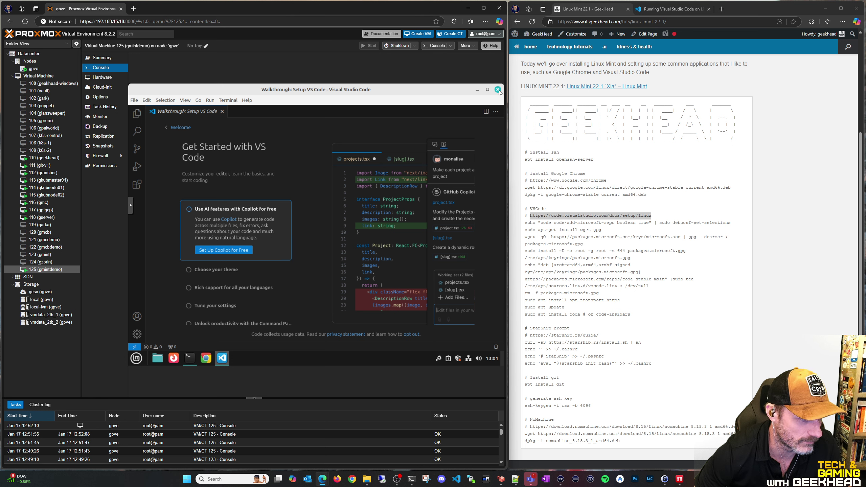
left_click(497, 89)
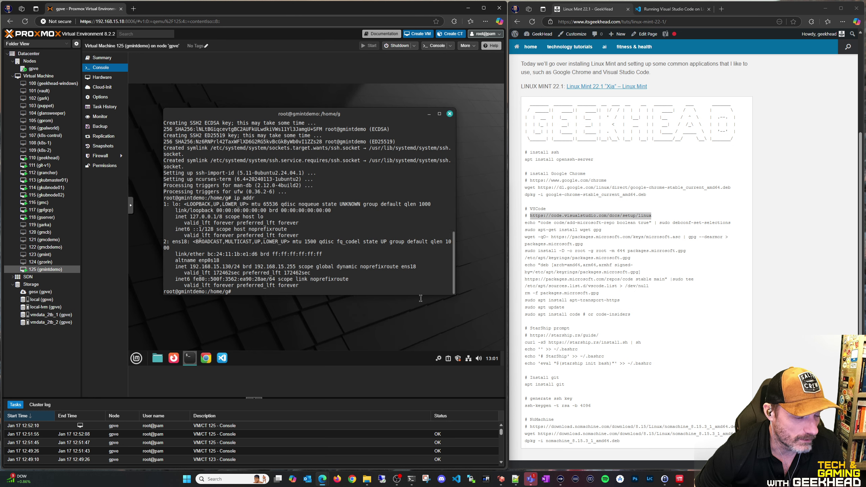
Scroll the starship.rs/guide page down to the Installation section and its shell setup steps
scroll(571, 254, "down", 3)
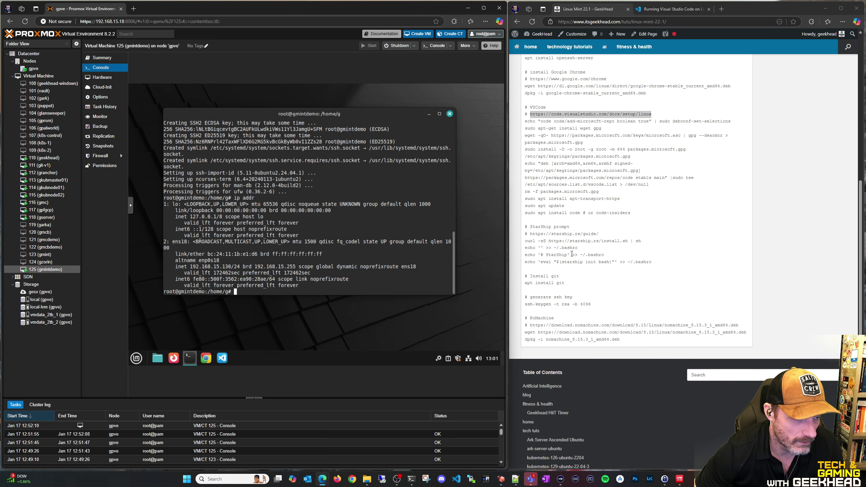
scroll(686, 199, "down", 3)
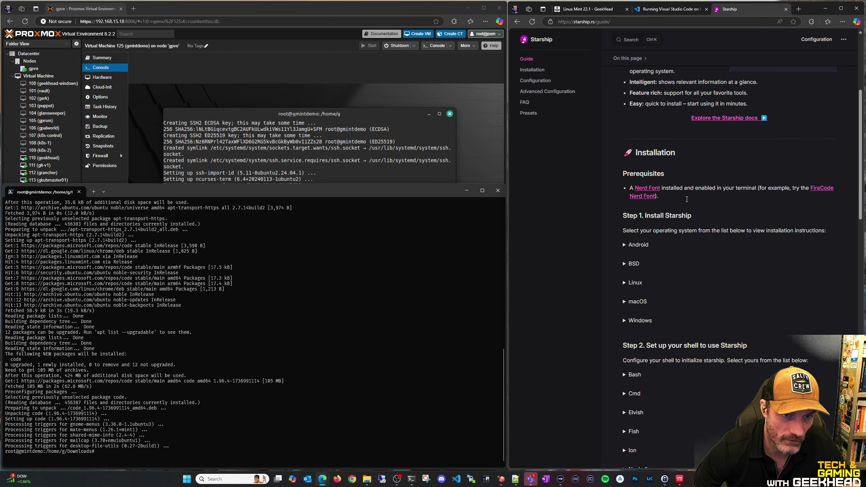
scroll(686, 200, "up", 6)
scroll(695, 259, "down", 10)
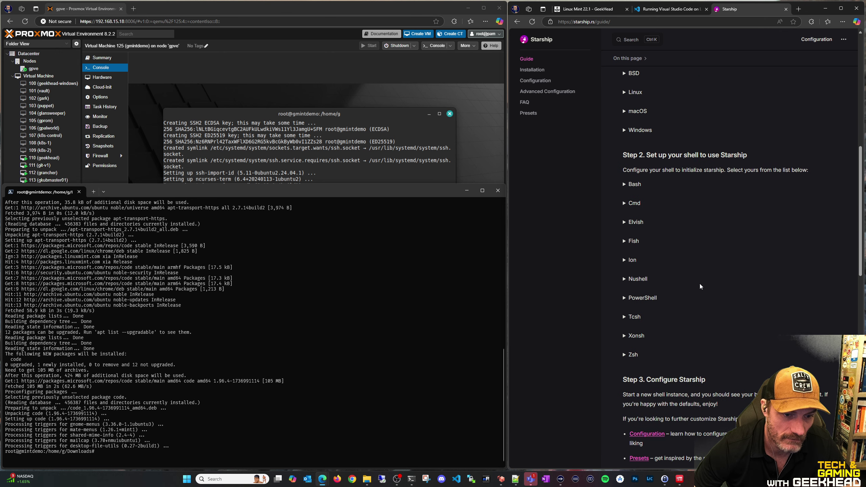
scroll(699, 286, "up", 6)
scroll(652, 269, "down", 2)
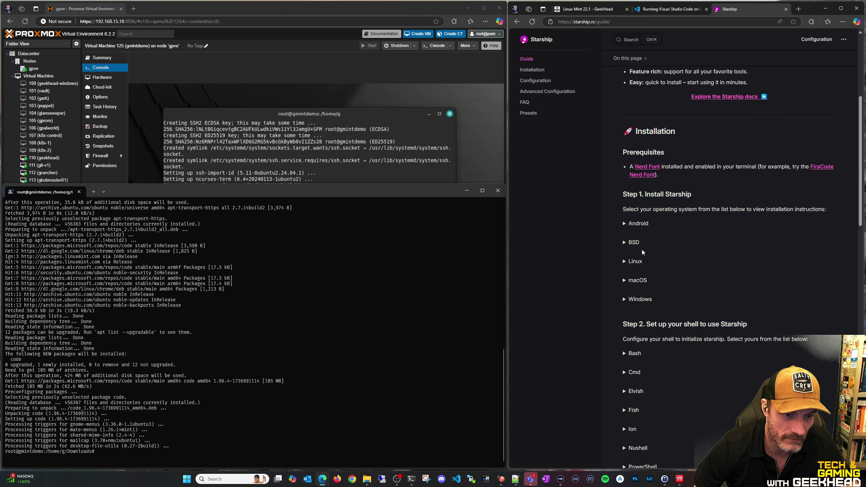